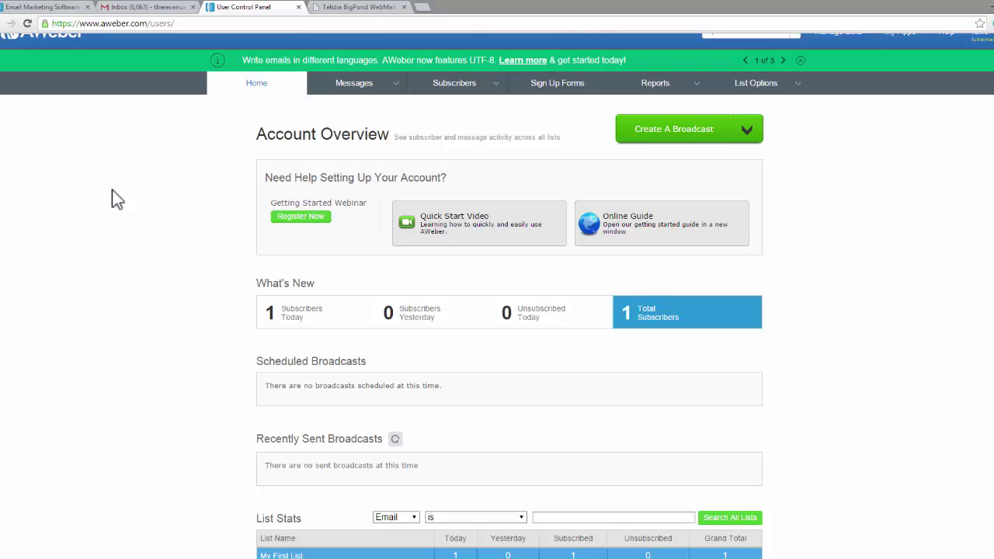
Switch the current list to Tester and back to My First List
scroll(112, 191, "down", 2)
scroll(112, 190, "up", 2)
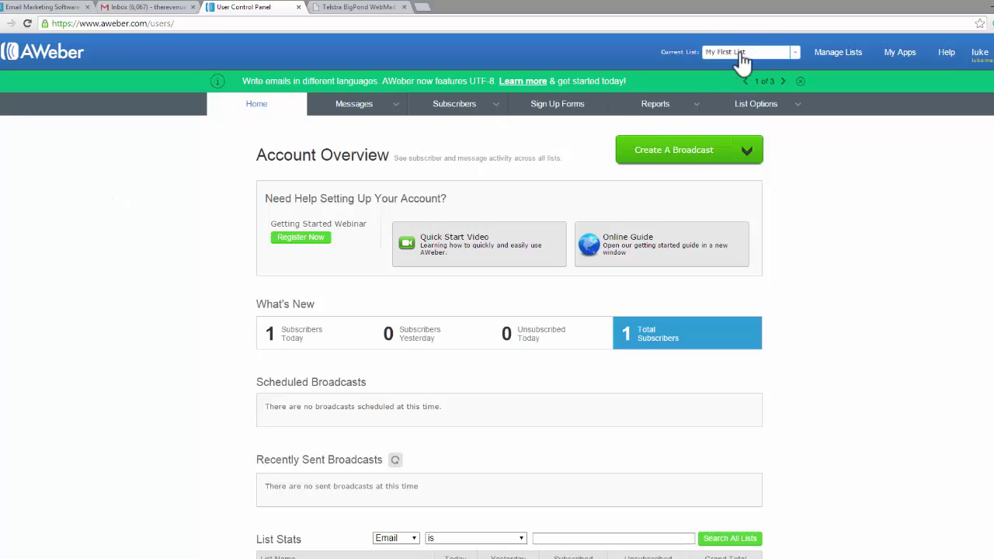
left_click(794, 53)
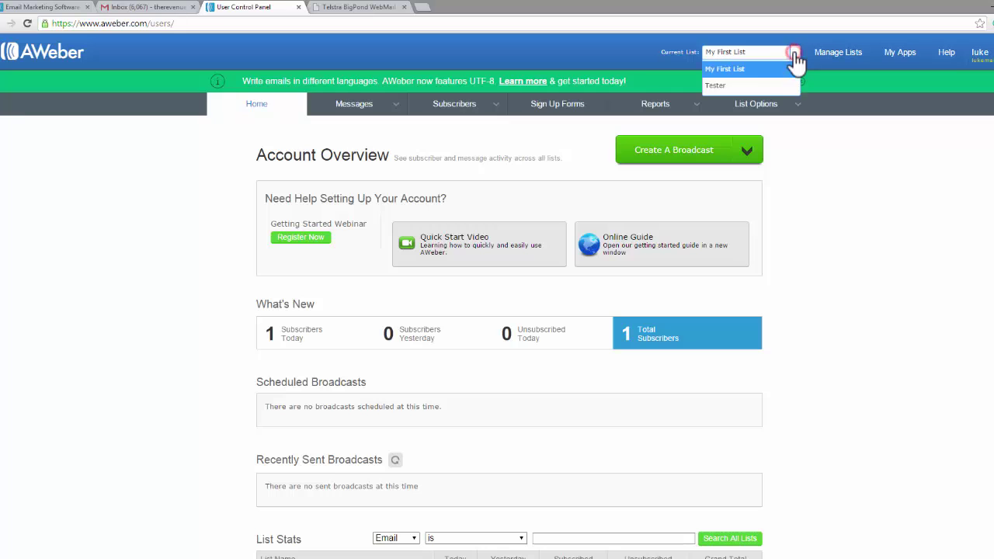
left_click(732, 86)
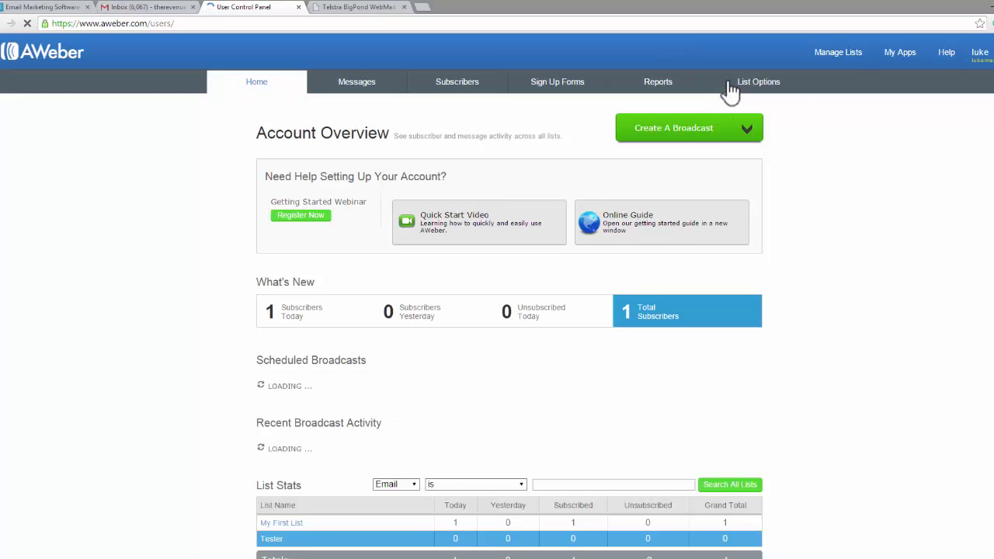
mouse_move(775, 88)
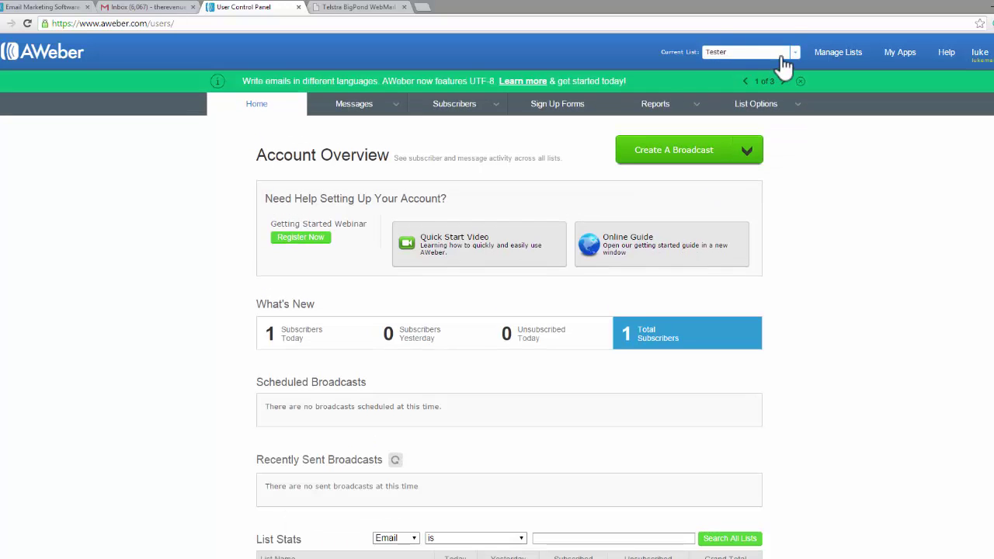
left_click(789, 54)
left_click(763, 69)
Create the first message in the Follow Up Series of My First List with the subject "Thank you for subscribing"
scroll(224, 214, "down", 1)
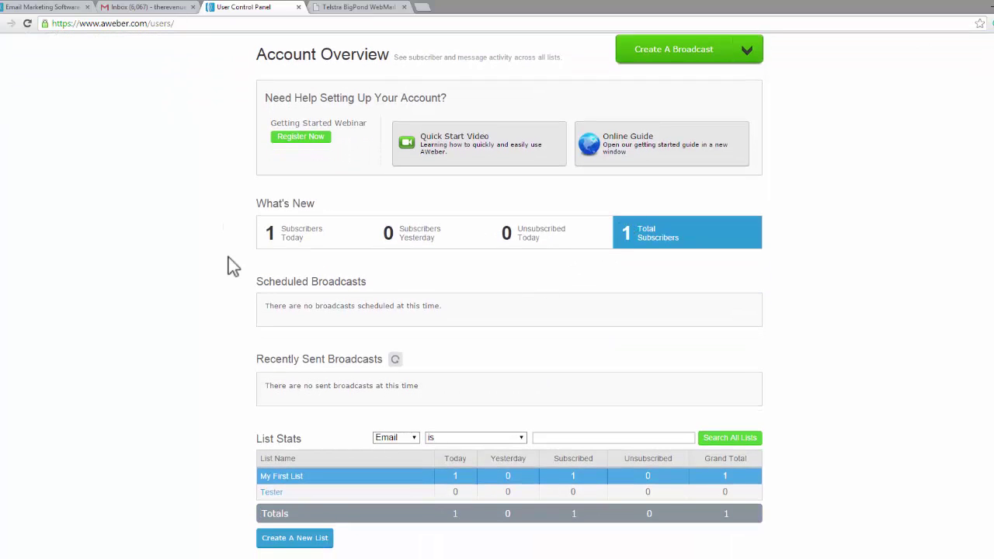
scroll(230, 265, "down", 1)
scroll(228, 259, "up", 2)
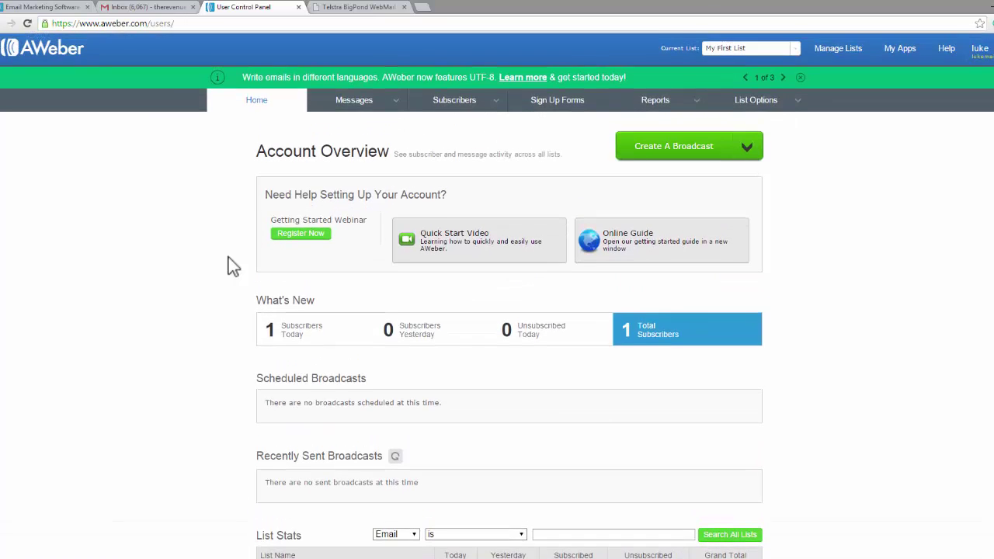
mouse_move(357, 103)
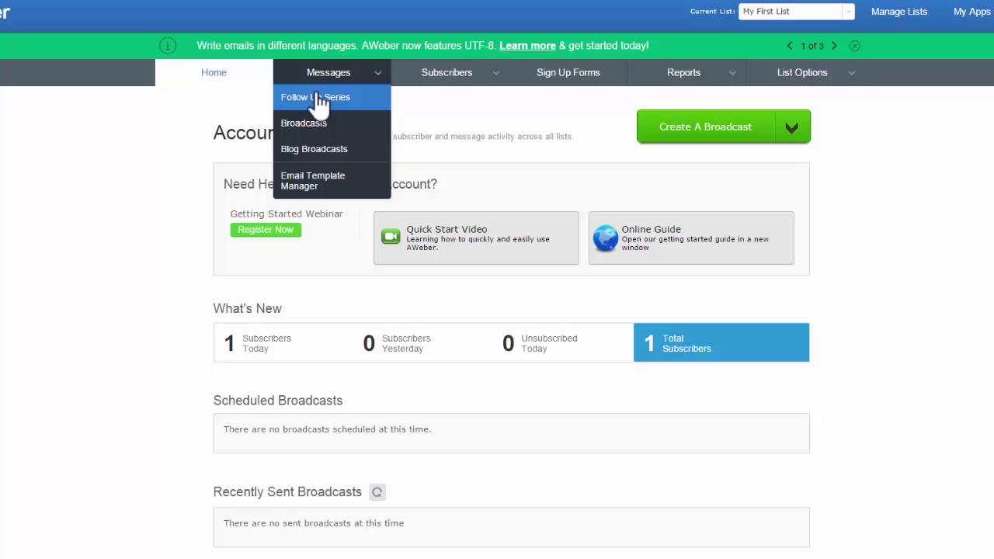
left_click(318, 99)
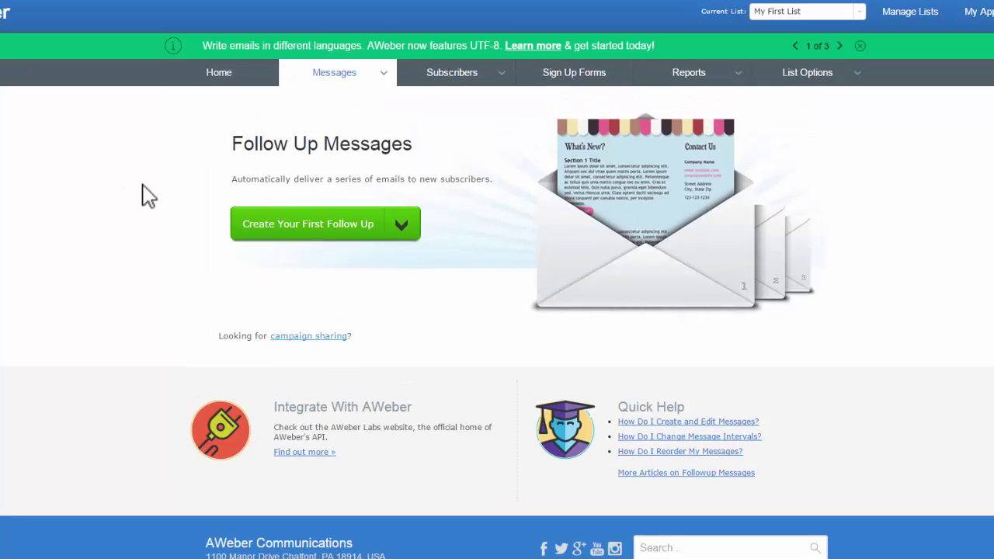
left_click(296, 221)
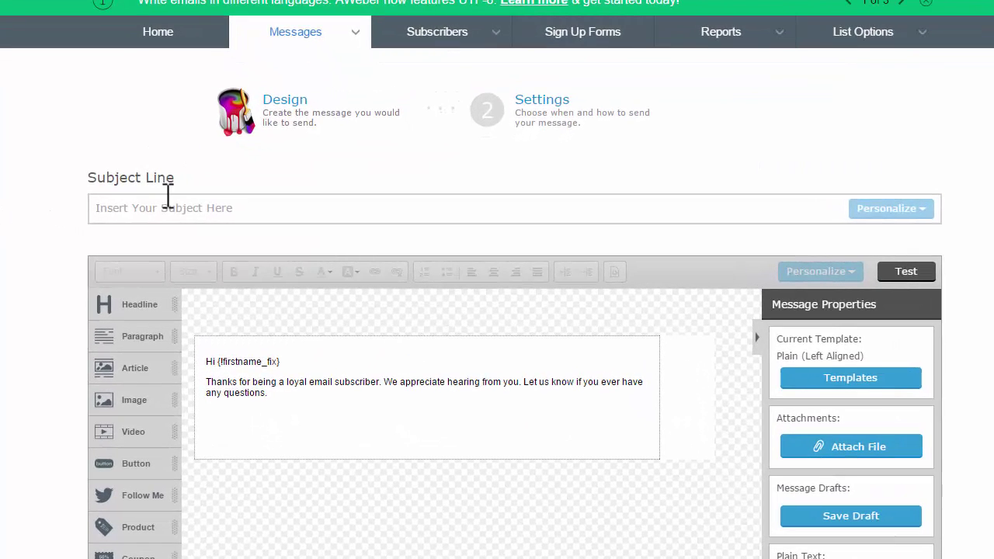
left_click(149, 205)
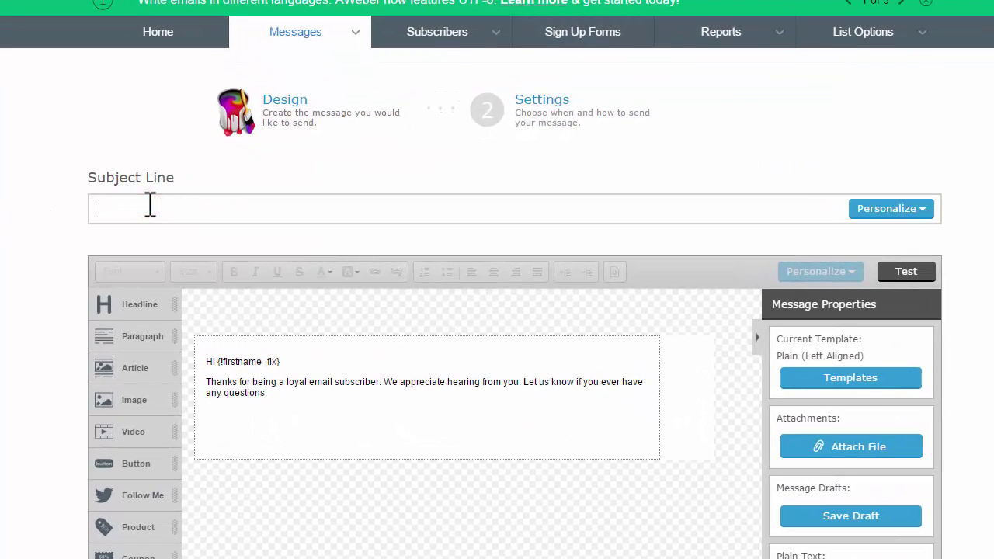
type("Thank you for subscribing")
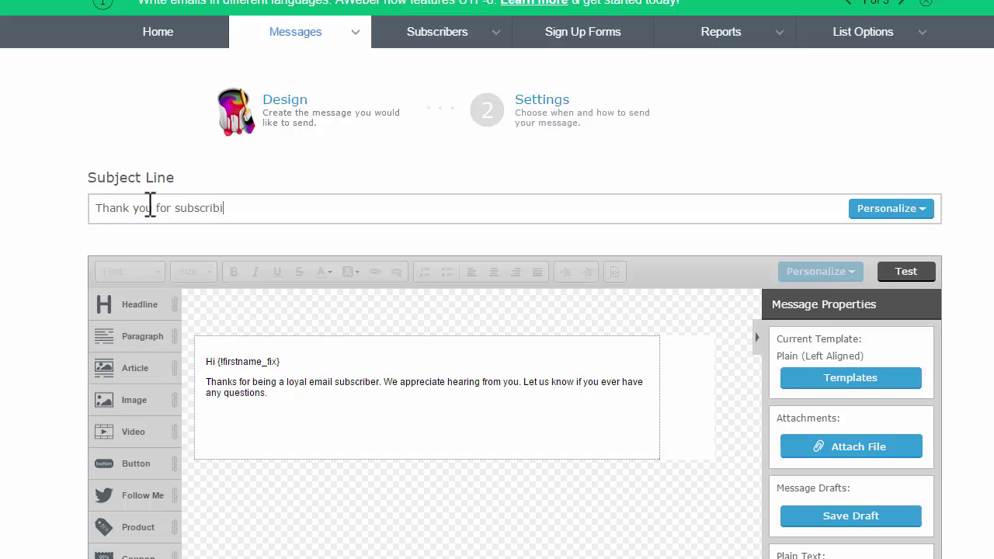
Examine the {!firstname_fix} personalization code in the greeting of the message body
left_click(289, 402)
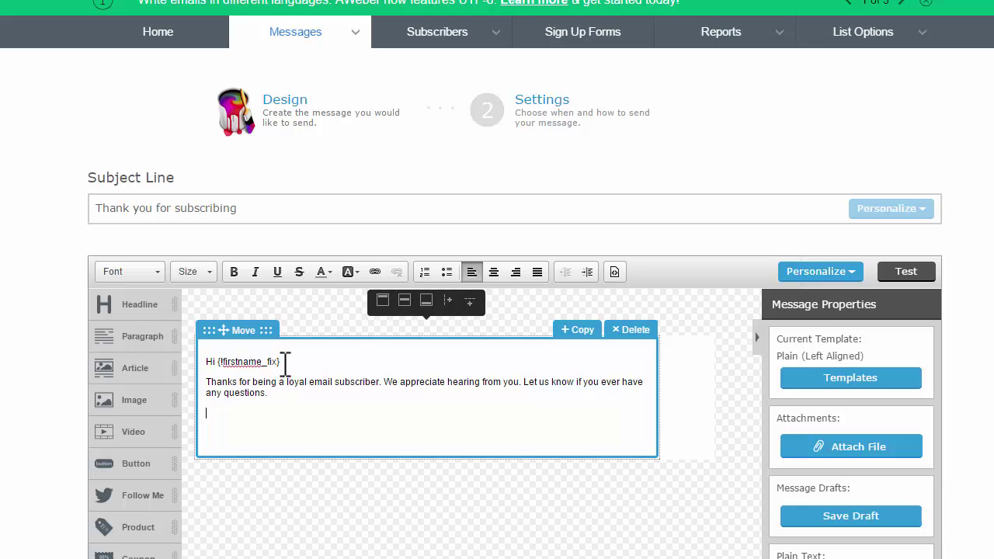
left_click_drag(286, 363, 221, 362)
left_click(221, 362)
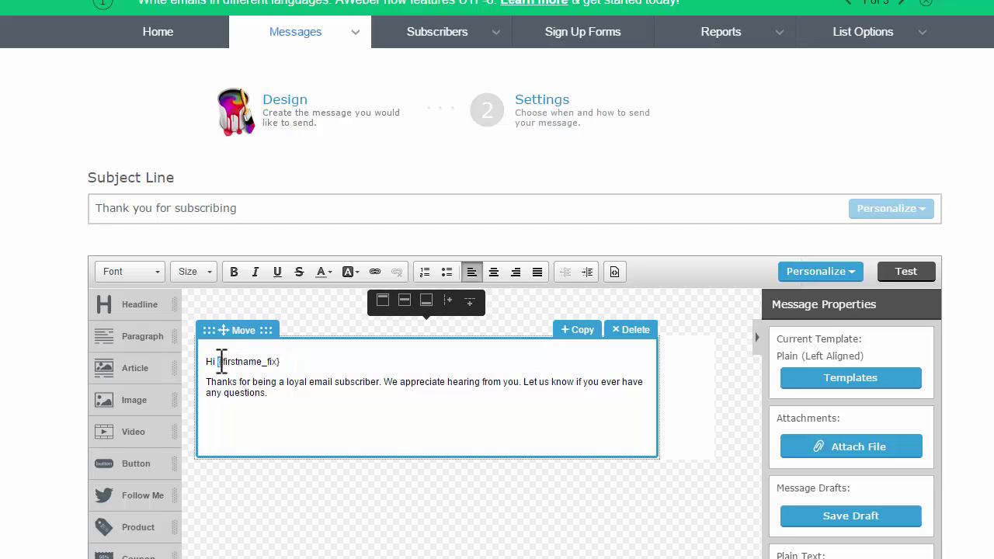
left_click(303, 359)
left_click_drag(291, 362, 221, 362)
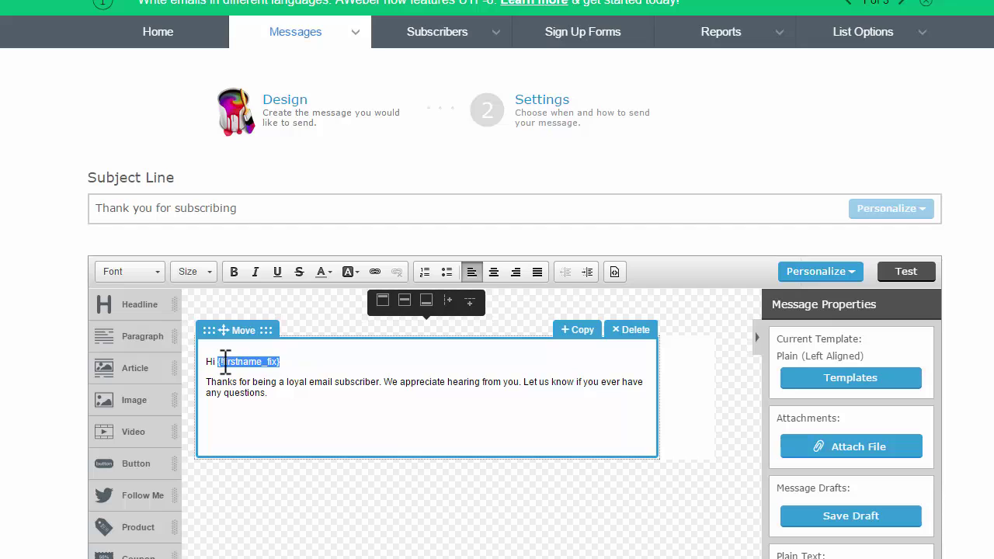
left_click(310, 362)
Insert the subscriber's First Name personalization field at the start of the subject line, before "Thank you for subscribing"
left_click(97, 208)
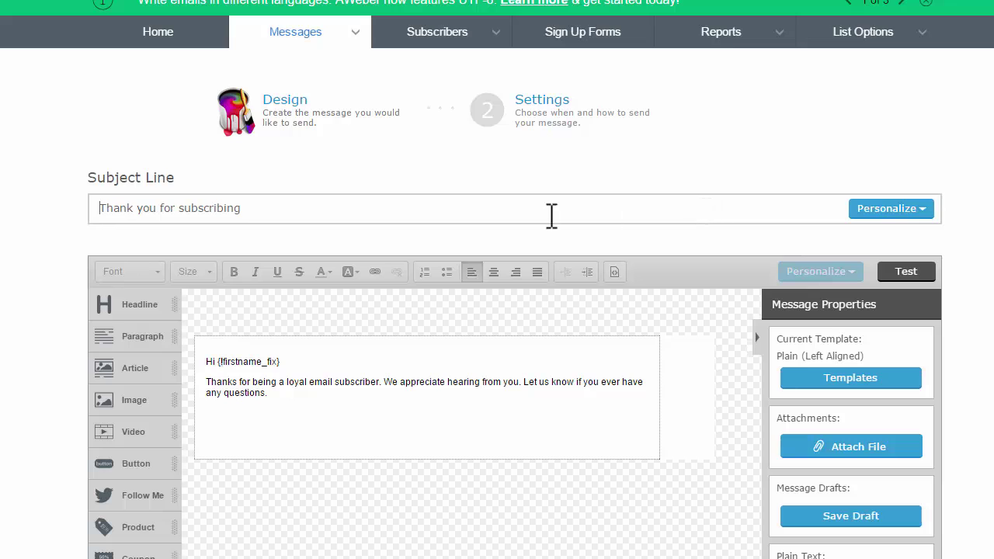
left_click(95, 208)
left_click(884, 218)
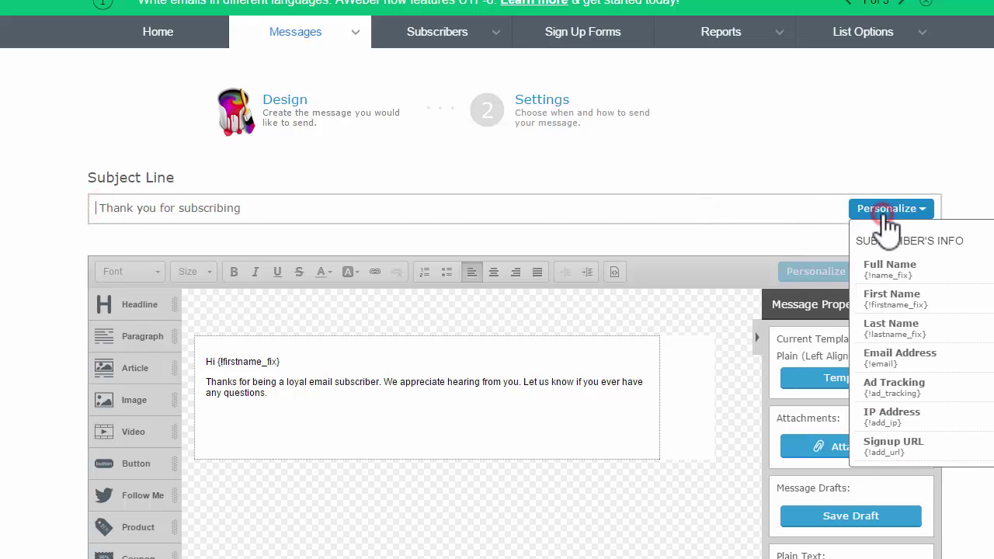
left_click(910, 299)
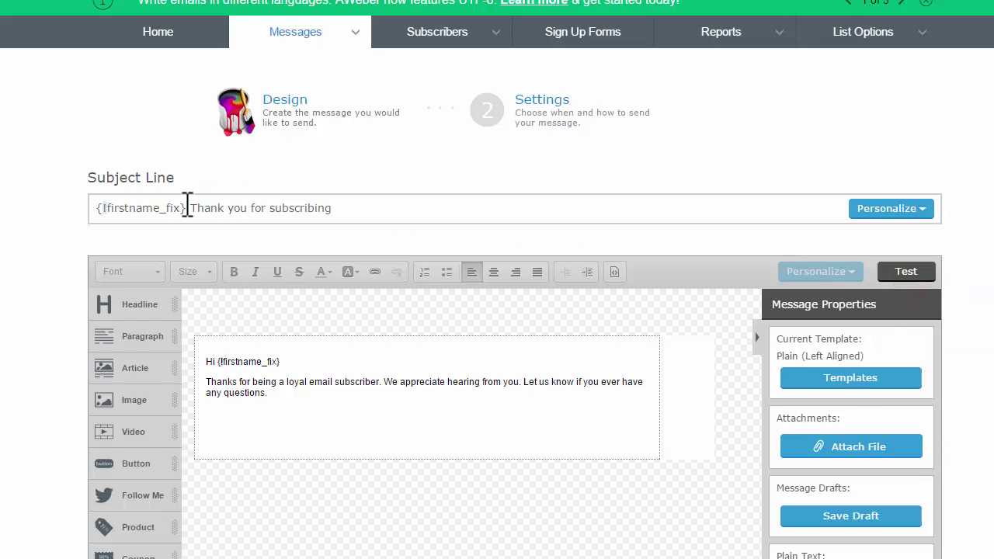
mouse_move(195, 210)
left_click(356, 205)
Split the body text so that "We appreciate hearing from you." starts a new paragraph
mouse_move(319, 383)
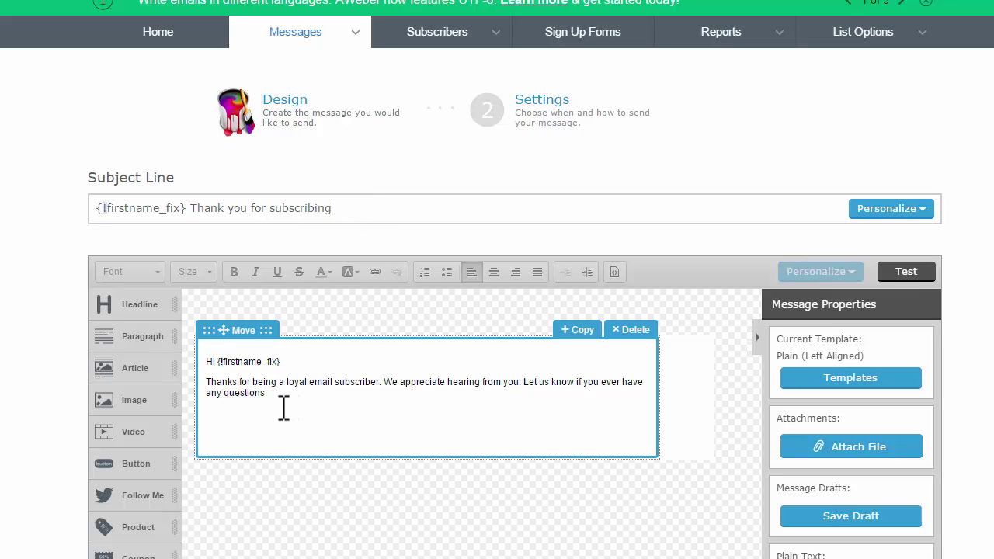
left_click(386, 385)
key("Return")
Add an image block beneath the message's text block
scroll(386, 386, "down", 3)
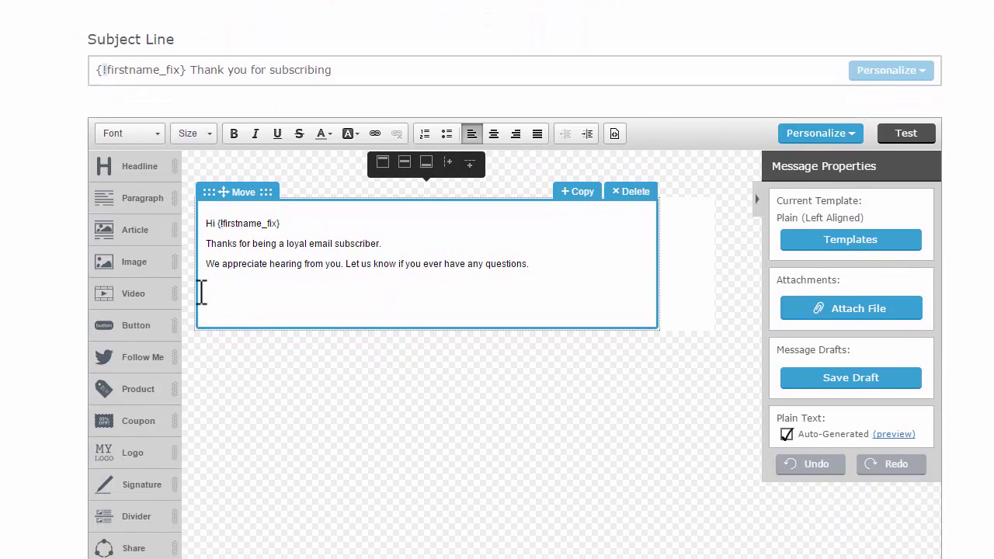
left_click_drag(147, 264, 309, 381)
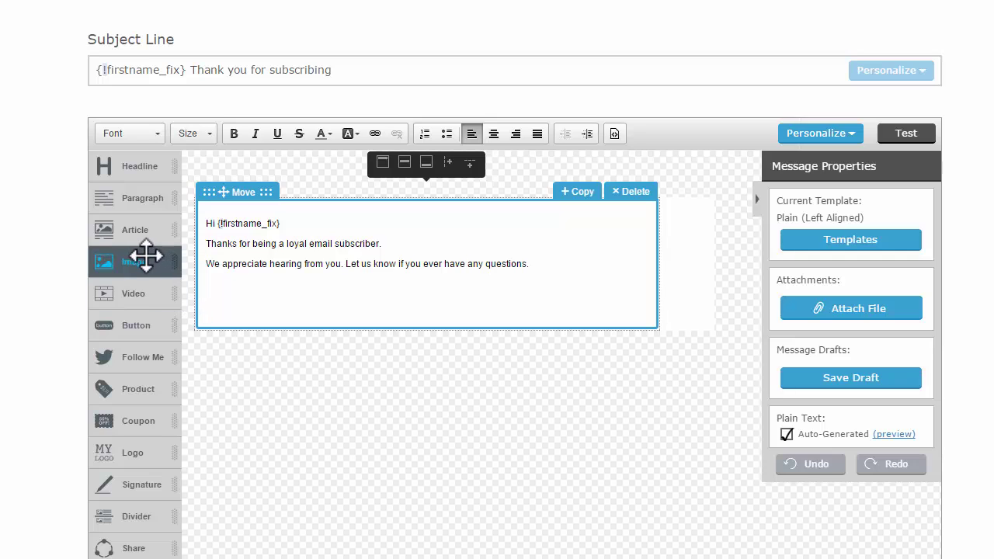
left_click_drag(159, 259, 333, 355)
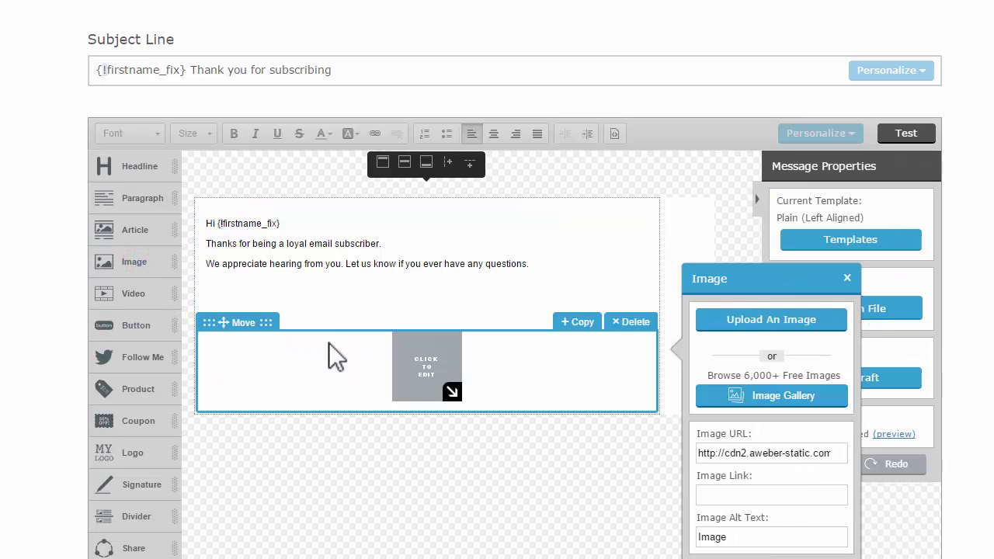
Add a paragraph block beneath the image with the closing "Have a great day!" and the sender's full name on a new line
left_click_drag(113, 208, 358, 438)
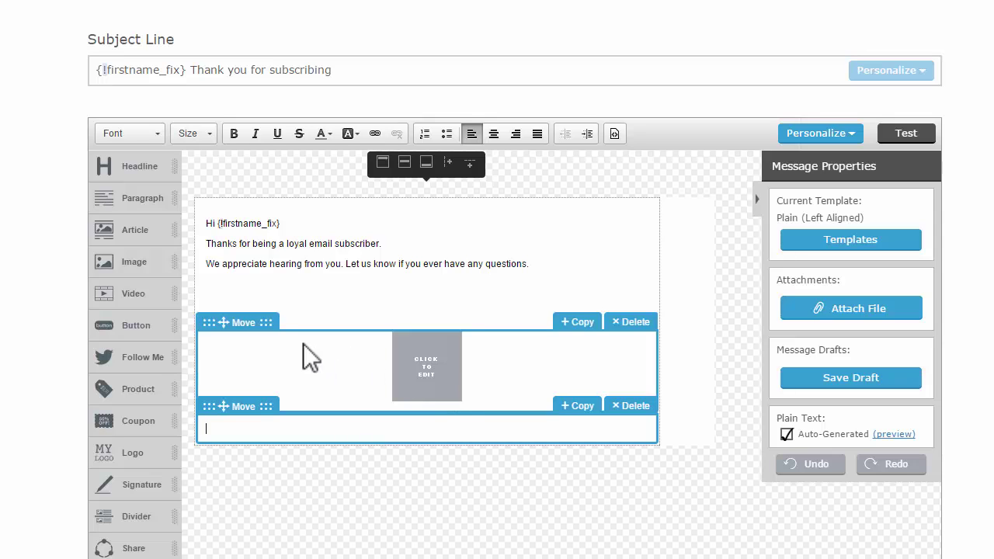
left_click(225, 428)
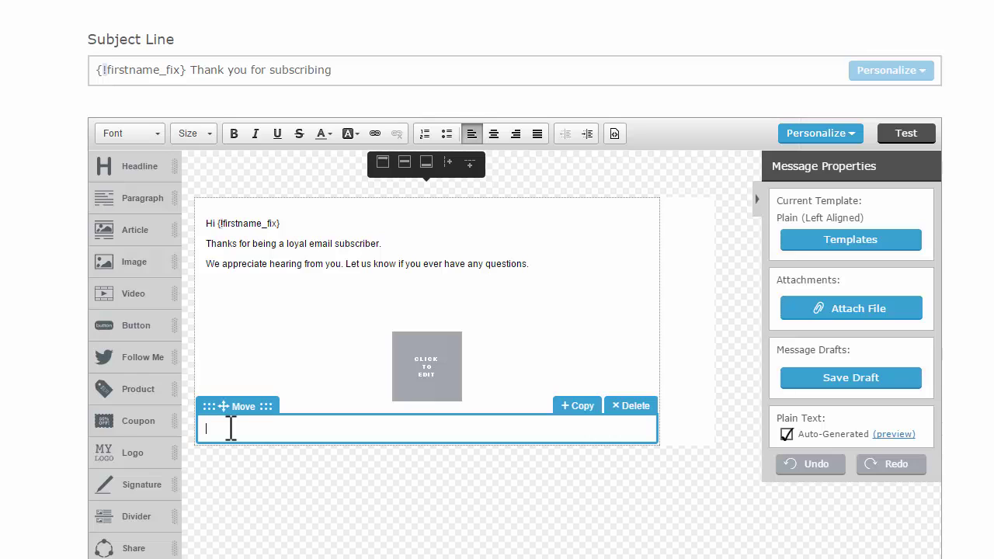
type("Have a great day!")
key("Return")
type("Luke")
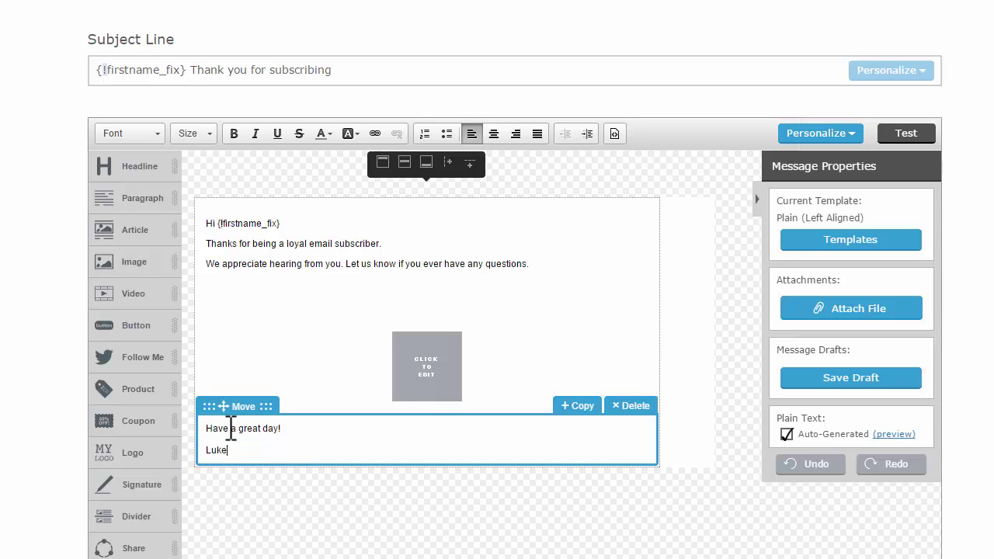
type(" Milkland")
key("BackSpace")
key("BackSpace")
key("BackSpace")
key("BackSpace")
key("BackSpace")
type("lard")
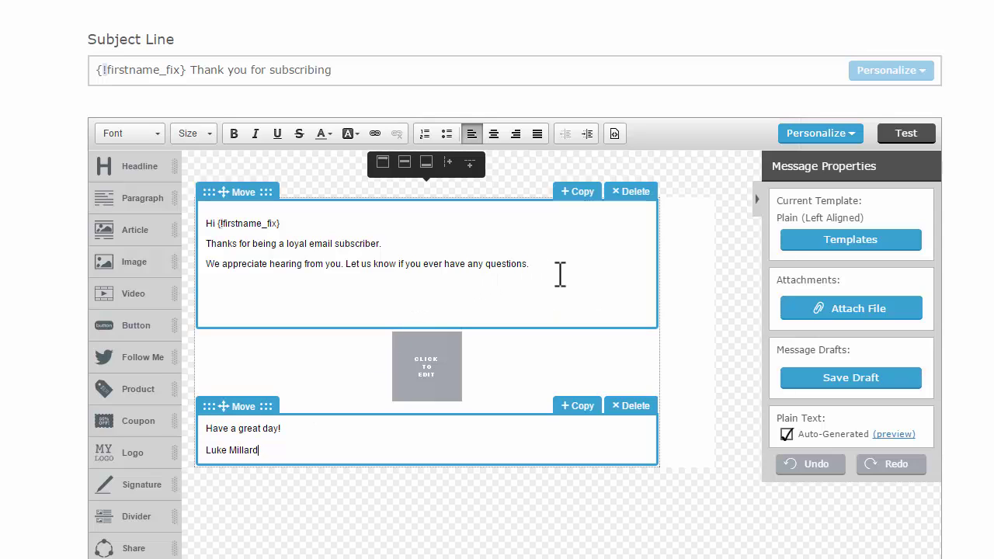
Save the message design, then save and exit the message's settings
left_click(278, 274)
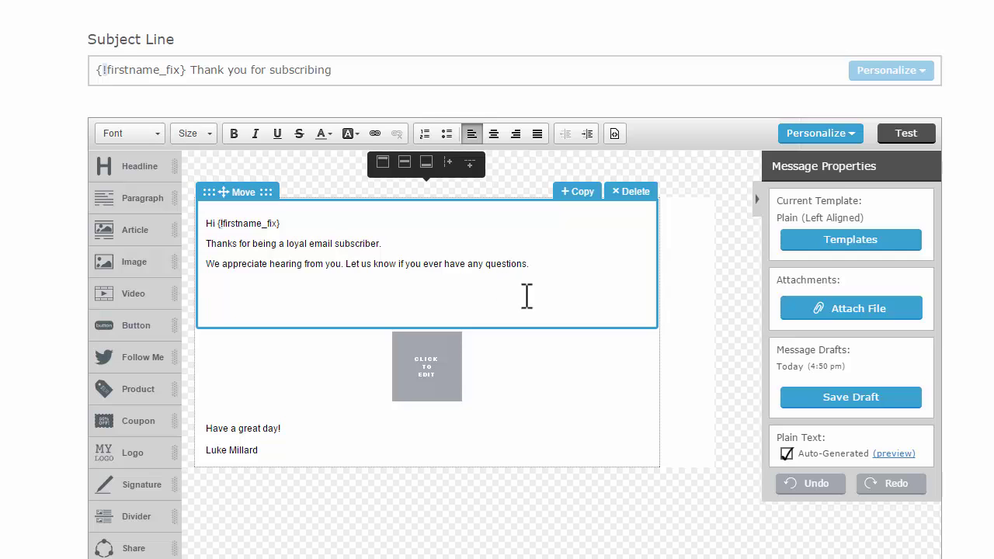
scroll(612, 418, "down", 2)
scroll(611, 418, "down", 1)
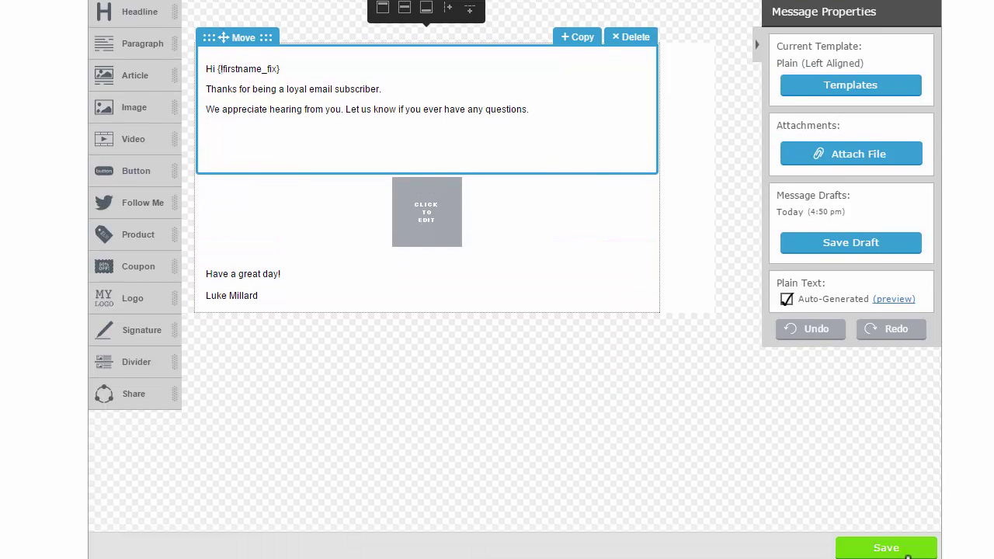
left_click(905, 549)
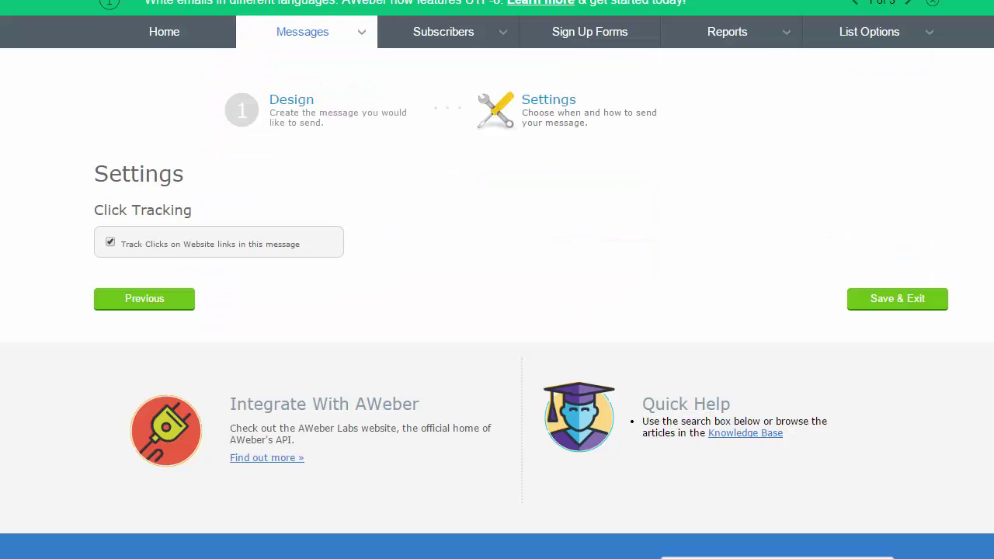
left_click(905, 303)
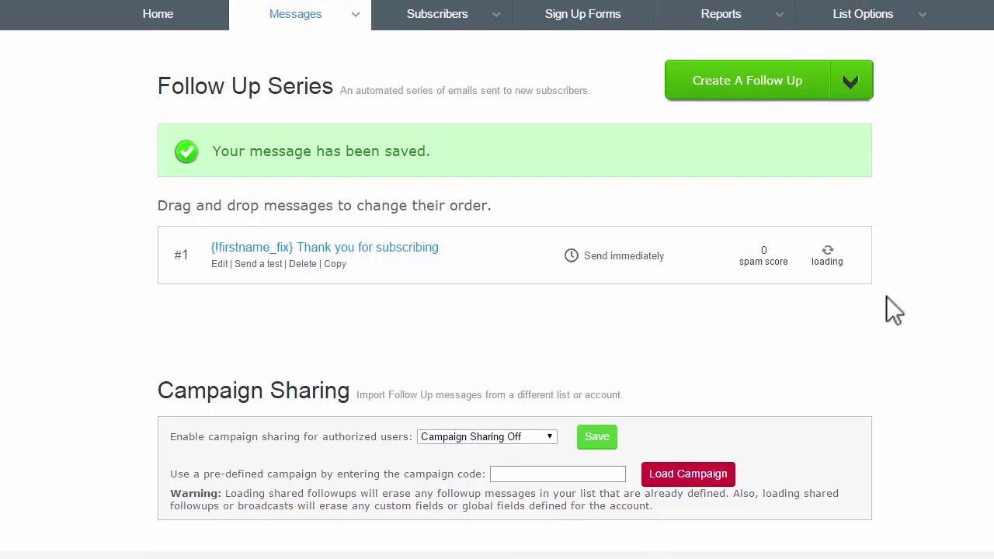
Create a new follow-up message and insert the subscriber's First Name variable in its subject line
scroll(888, 306, "up", 1)
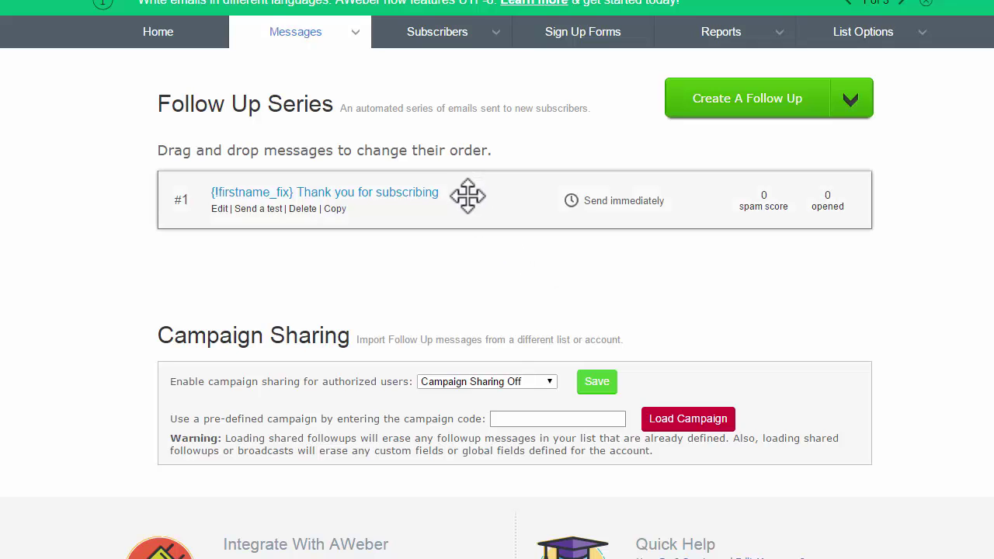
left_click(763, 97)
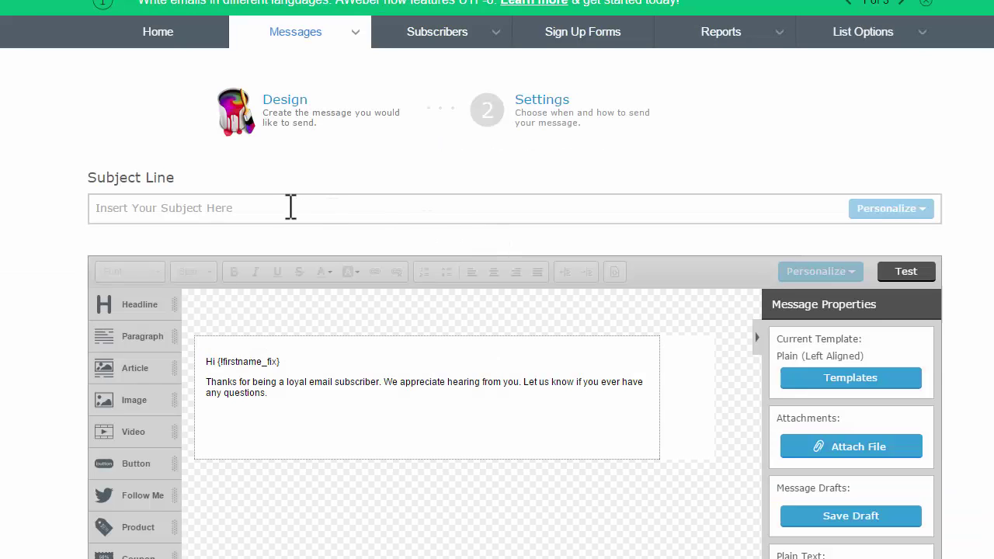
left_click(278, 208)
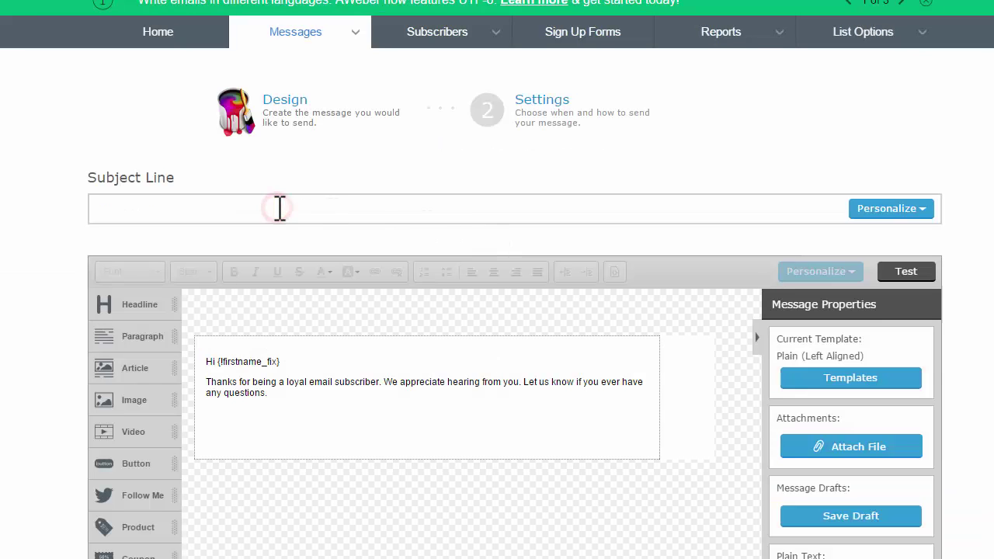
type("HO")
key("BackSpace")
key("BackSpace")
key("BackSpace")
left_click(902, 208)
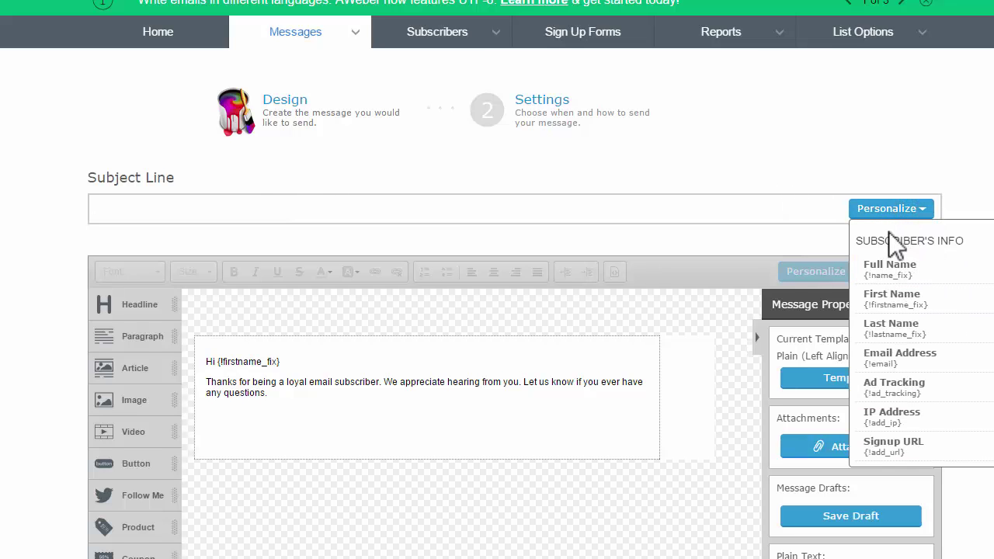
left_click(905, 299)
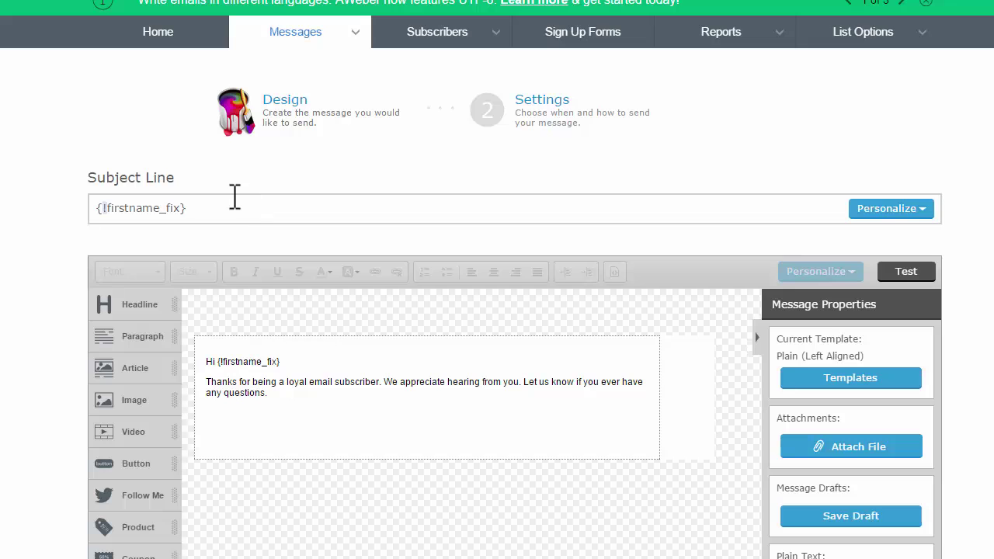
Accept the suggested space inside the first-name variable and complete the subject line with ", How do you like the training?"
left_click(101, 204)
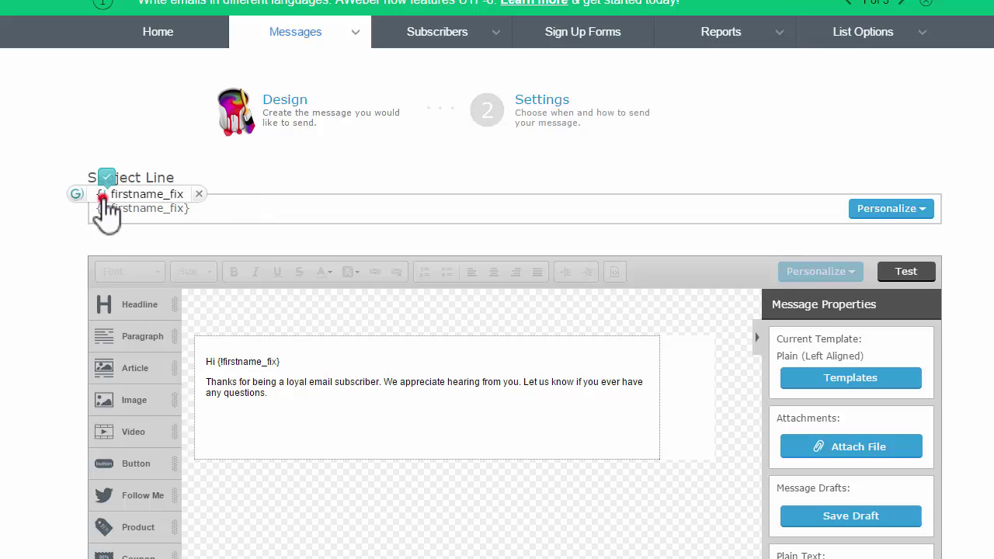
left_click(208, 210)
type(", ")
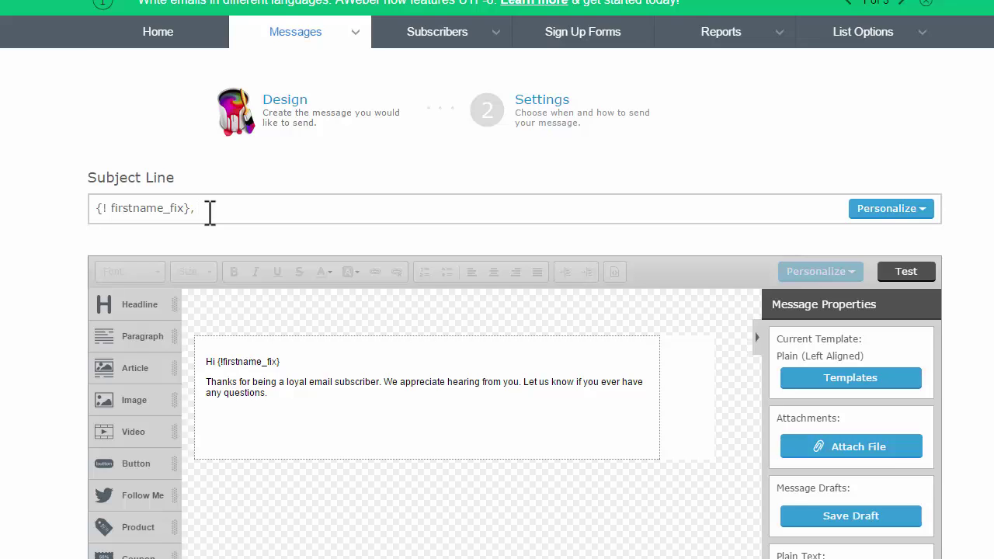
type("How do you like the training?")
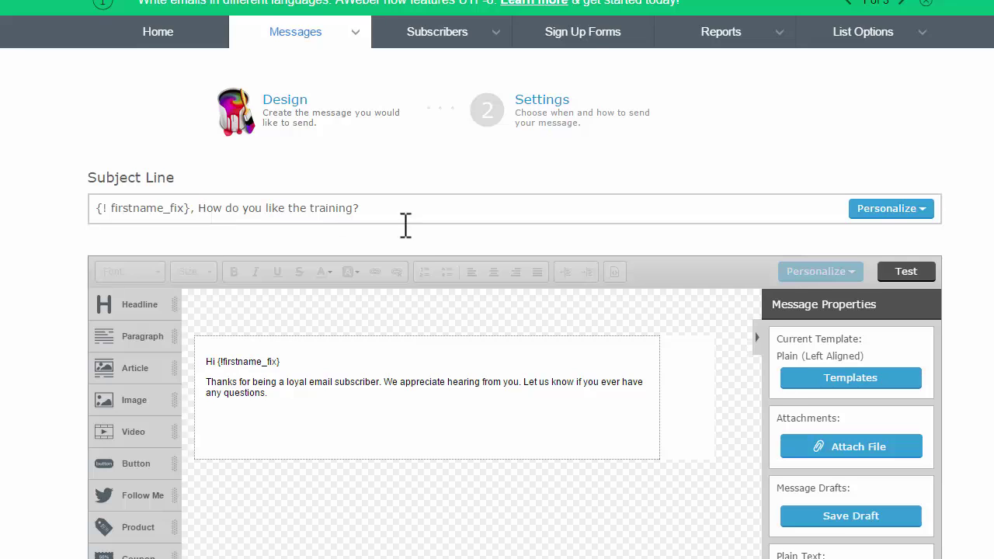
Replace the greeting line in the message body with "Hi Again"
scroll(412, 226, "down", 2)
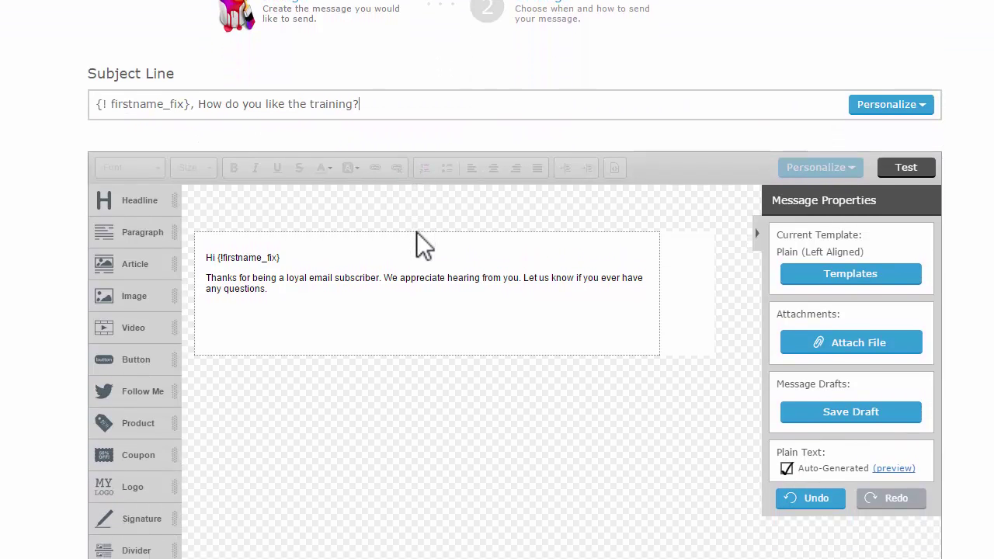
left_click_drag(284, 257, 205, 256)
key("BackSpace")
type("Hi ")
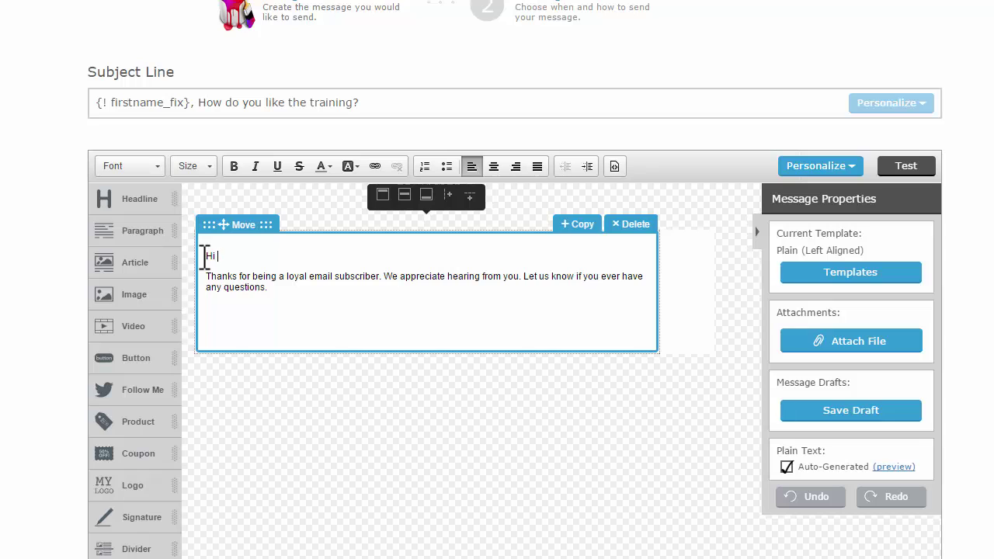
type("Again")
Replace the default body paragraph with "How have you found the training so far?"
left_click_drag(286, 292, 201, 281)
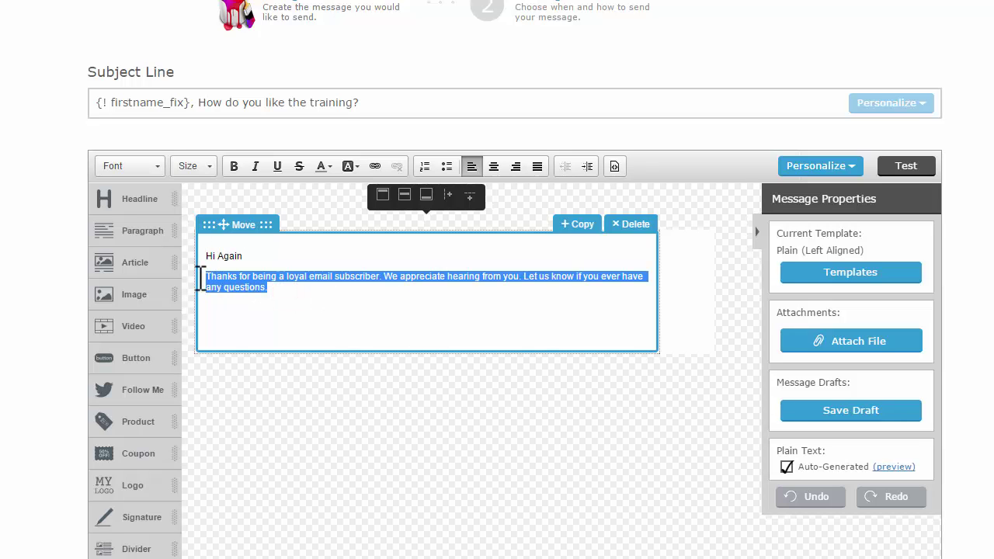
type("How have you fo")
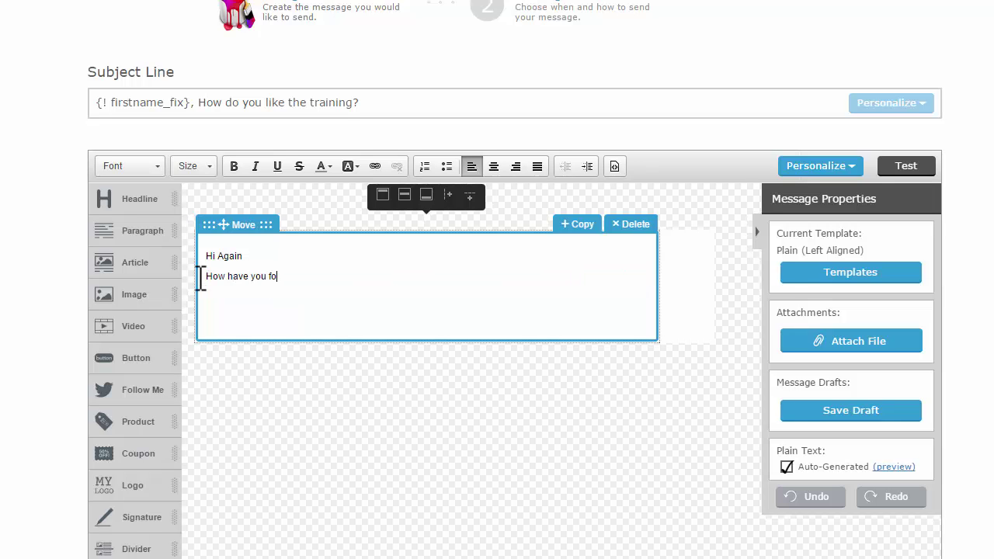
type("und the training so far?")
Add the line "Let me know if you have any questions" below a blank line, with its spelling corrected
key("Return")
key("Return")
type("Let ")
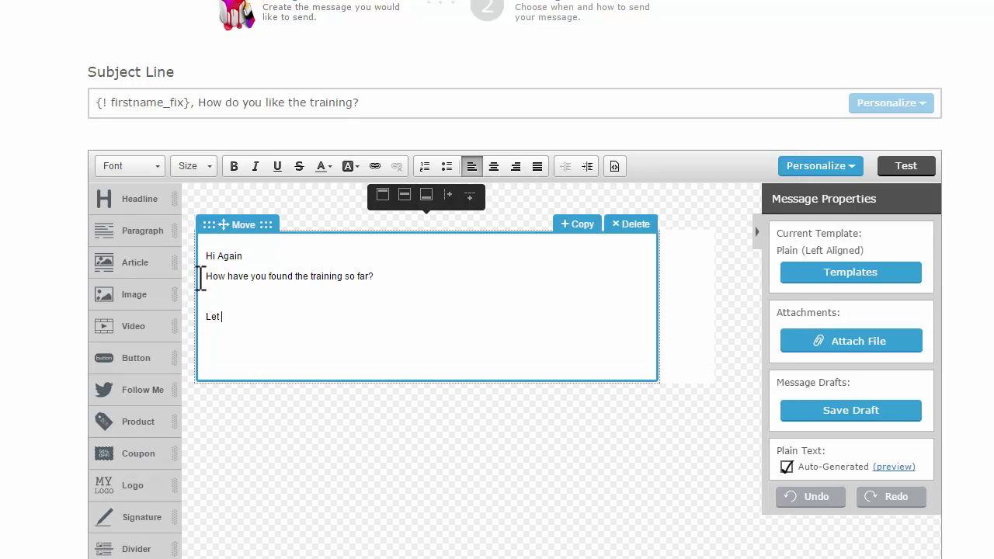
type("me know if youi h")
key("BackSpace")
key("BackSpace")
key("BackSpace")
key("BackSpace")
key("BackSpace")
type("havce any")
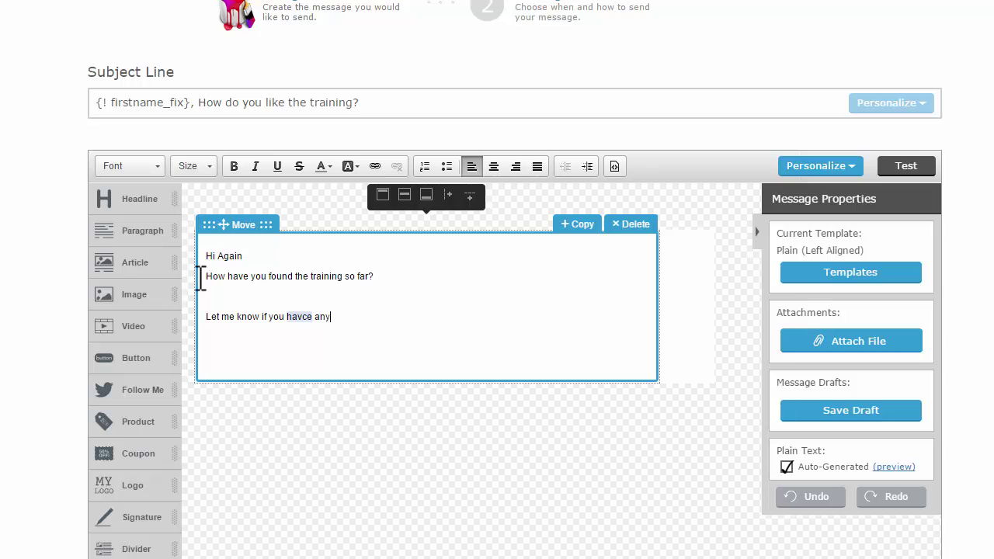
type(" questions")
left_click(300, 319)
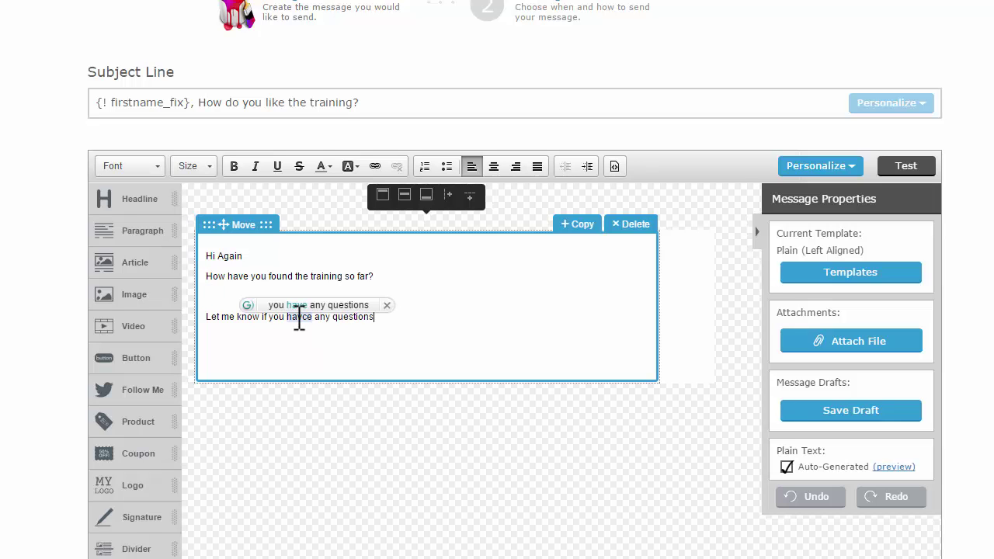
left_click(303, 309)
Add the sender's first name as a sign-off below the questions line, separated by a blank line
left_click(381, 320)
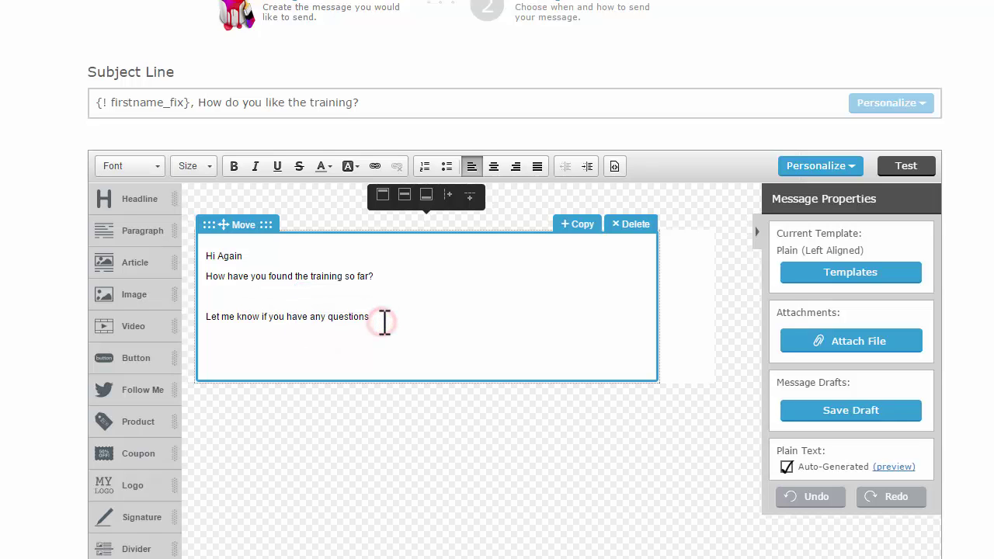
key("Return")
key("Return")
type("Luke")
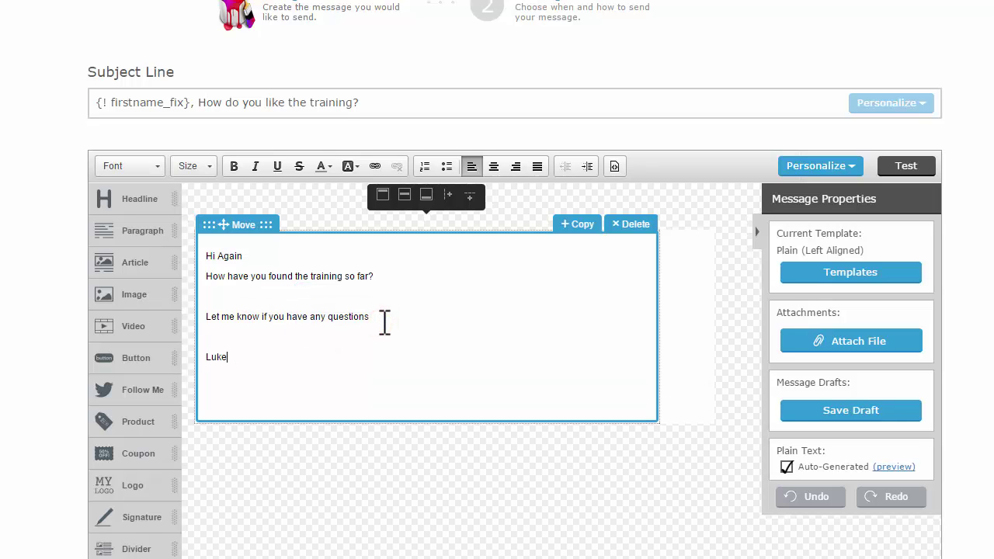
Set the whole message text to font size 15 and remove the blank line above "Let me know if you have any questions"
left_click_drag(236, 353, 206, 227)
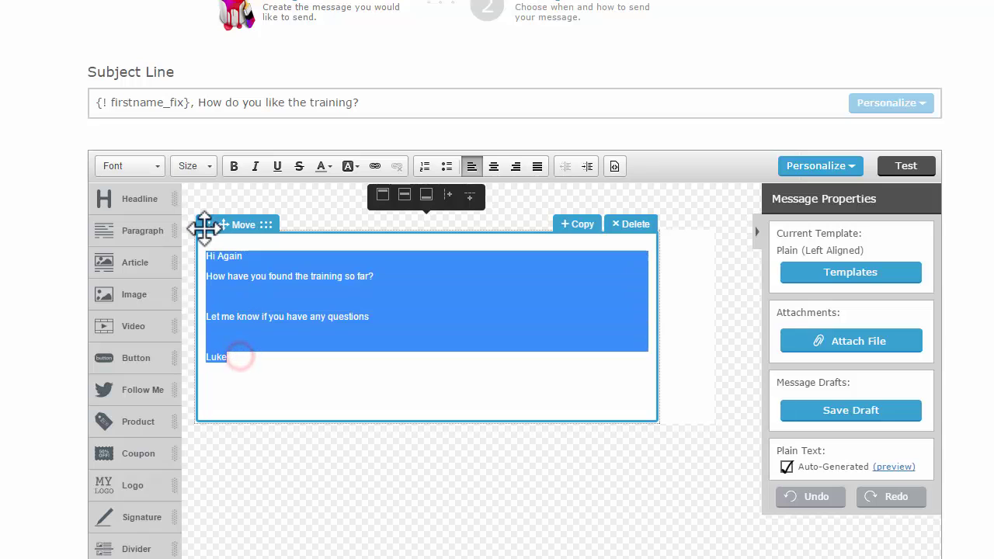
left_click(209, 166)
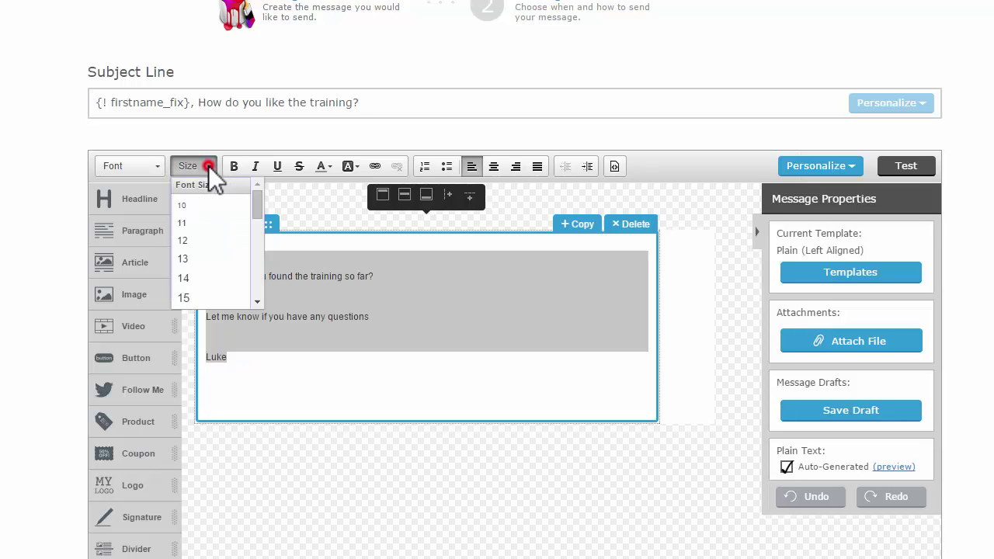
left_click(187, 294)
left_click(325, 306)
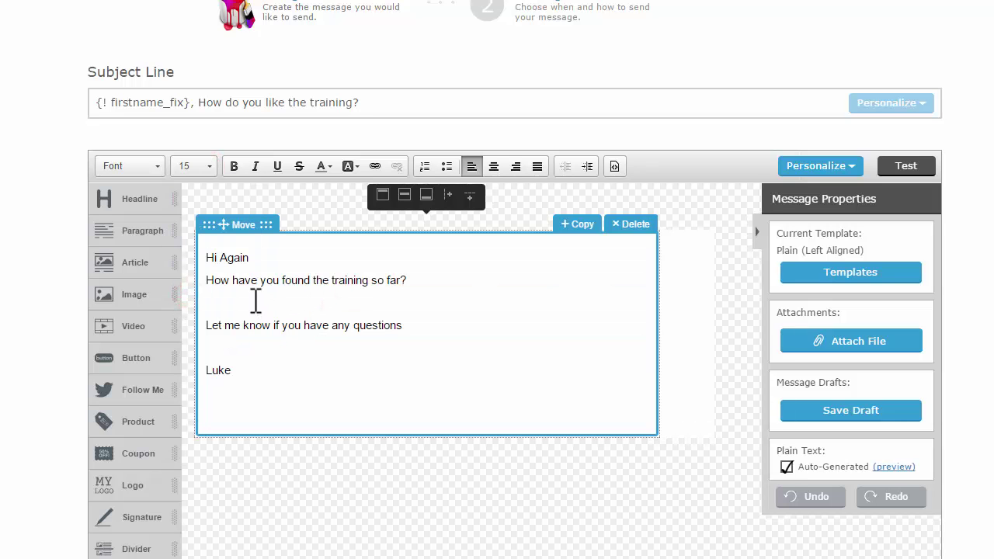
key("BackSpace")
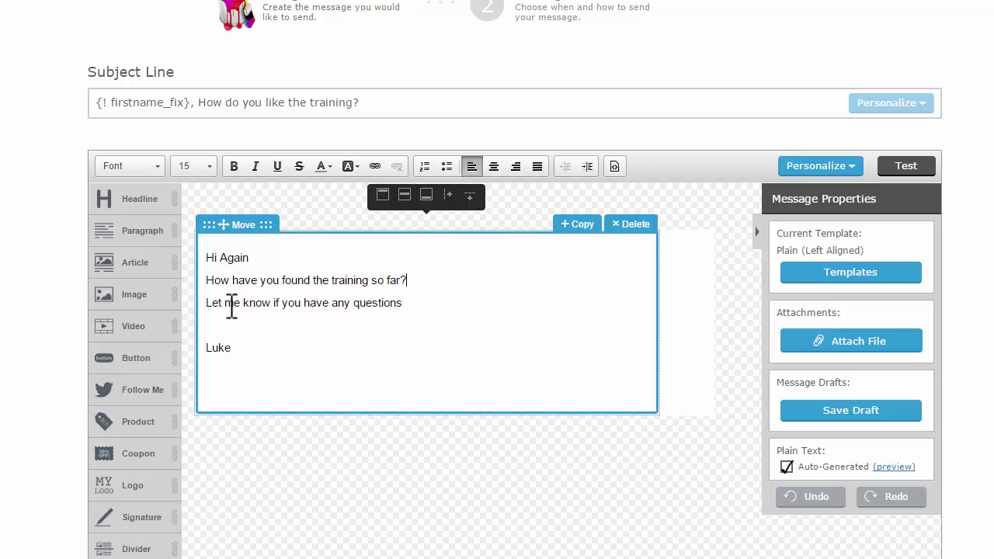
Set the font of the whole message text to Arial
left_click(153, 172)
left_click(264, 353)
left_click_drag(235, 349, 212, 246)
left_click(154, 163)
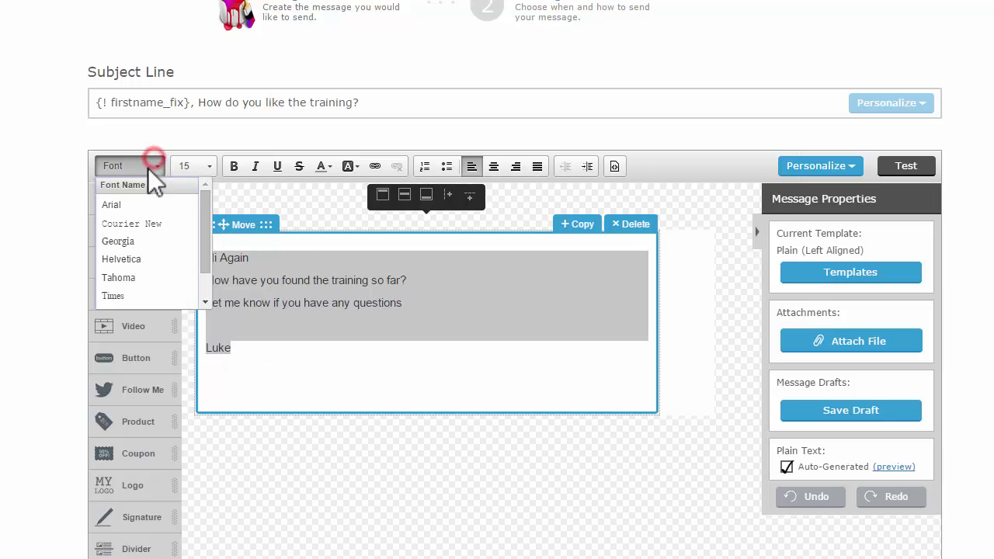
left_click(113, 205)
left_click(314, 280)
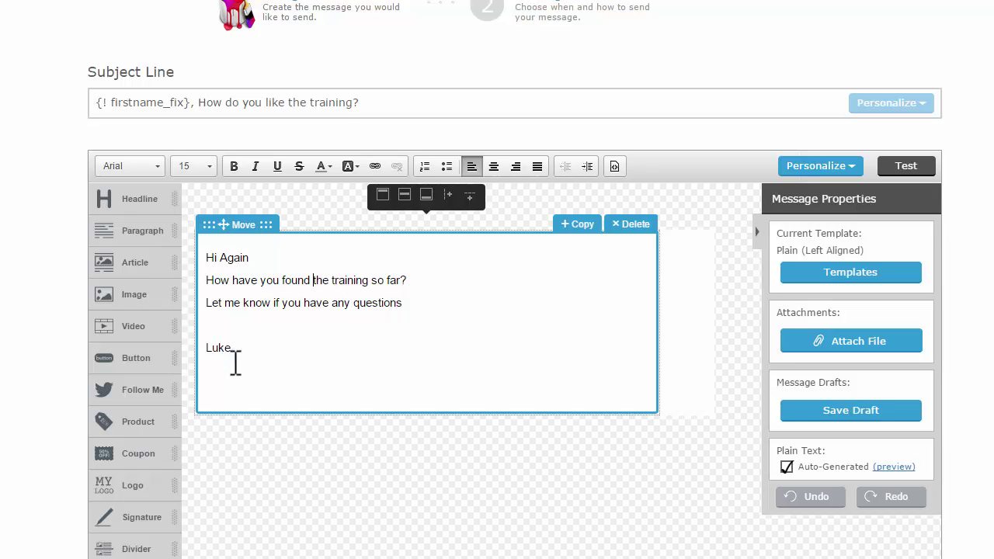
Add "Have you seen this video yet?" above the sign-off, followed by a blank line and "How to get more subscribers"
left_click(254, 326)
type("Have you seen this video ye")
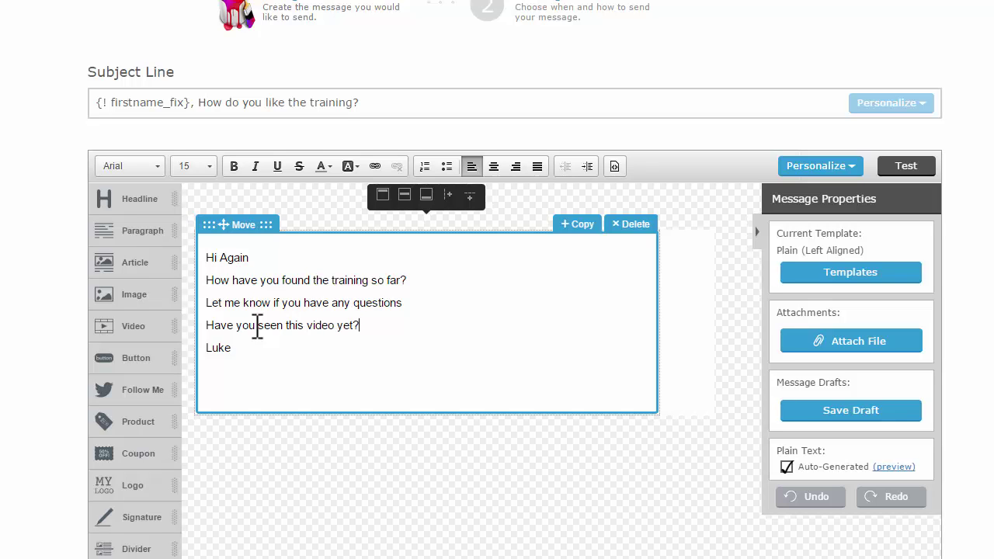
type("t?")
key("Return")
key("Return")
type("How to g")
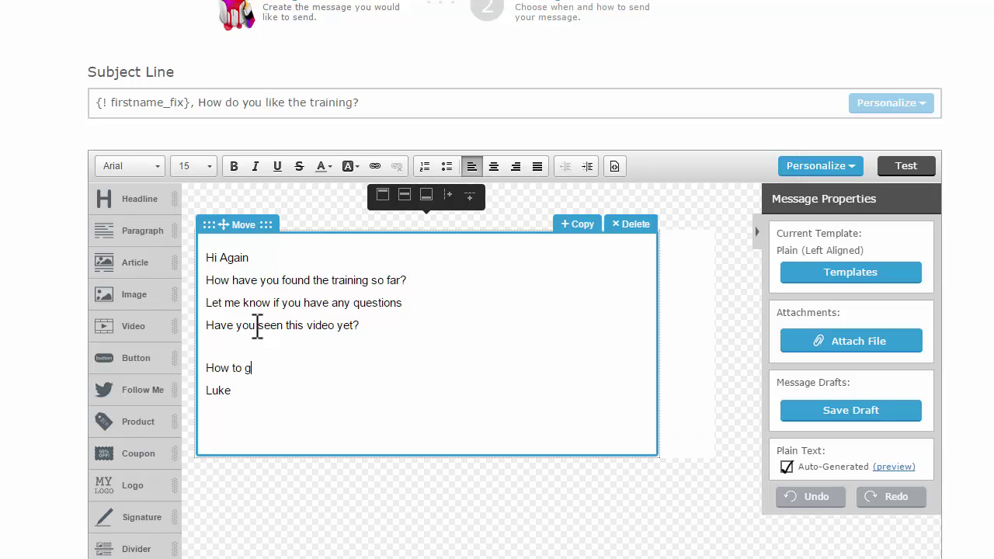
type("et more subscribers")
Remove the blank line above "How to get more subscribers" and insert one between it and the sign-off
left_click(335, 354)
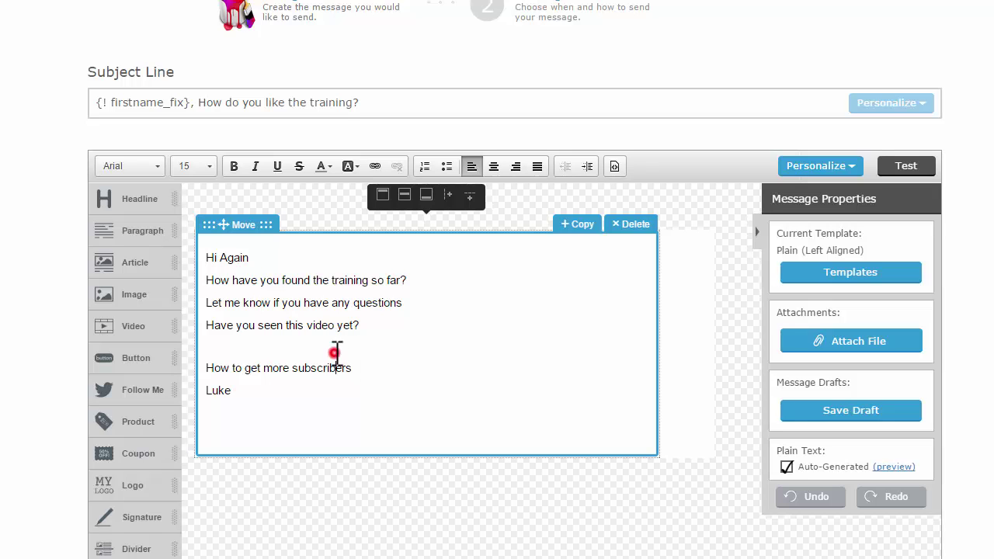
left_click(237, 344)
key("BackSpace")
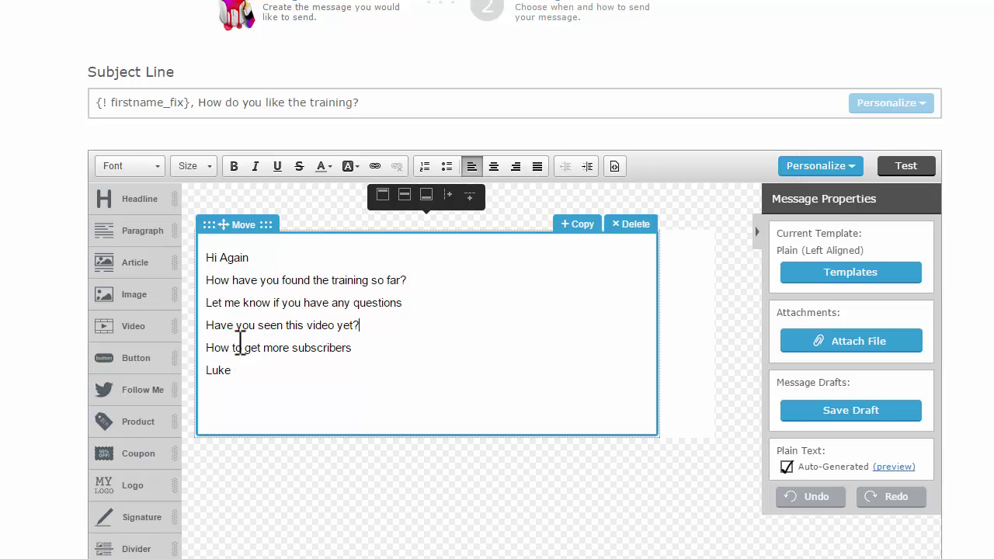
left_click(359, 349)
key("Return")
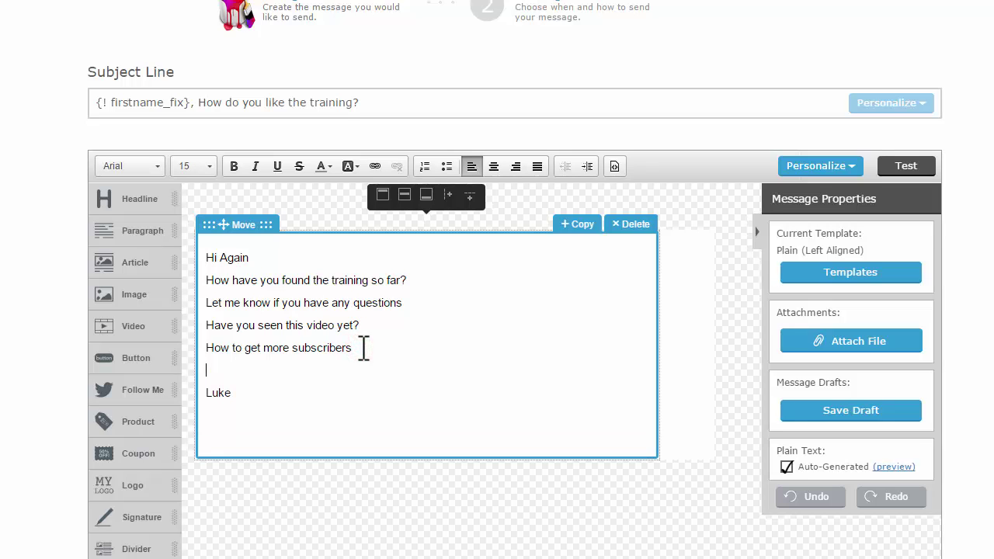
Try to turn "How to get more subscribers" into a URL link with the address left empty
left_click_drag(361, 350, 212, 347)
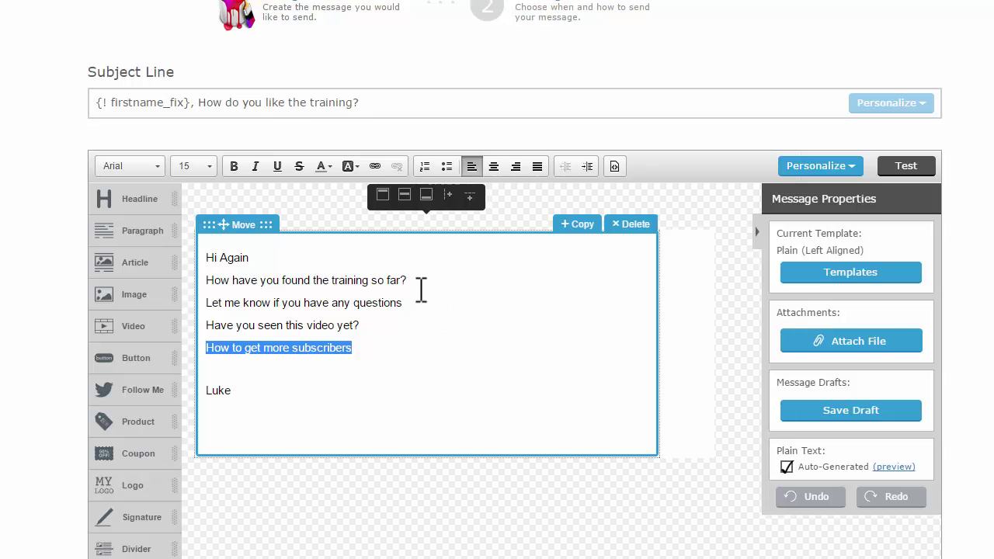
left_click(376, 167)
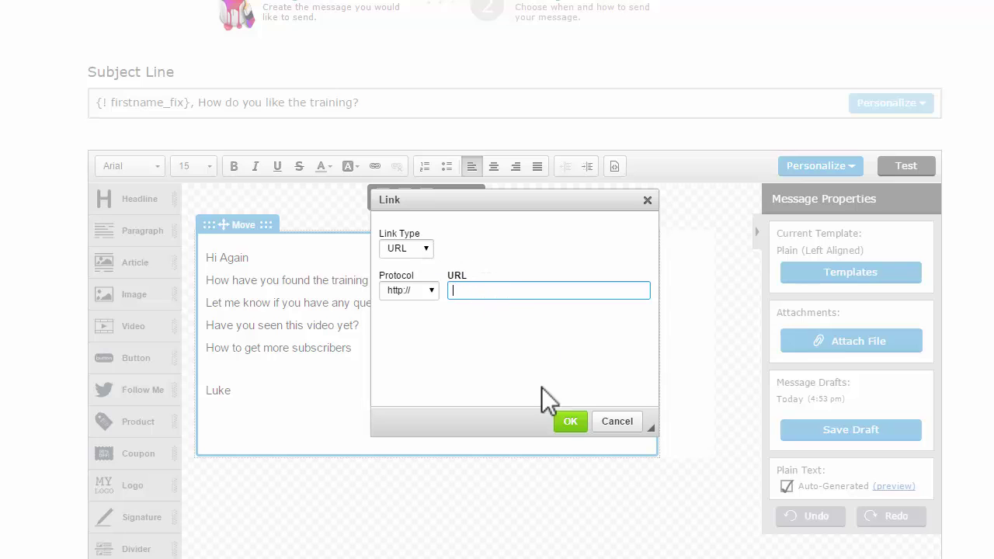
left_click(563, 429)
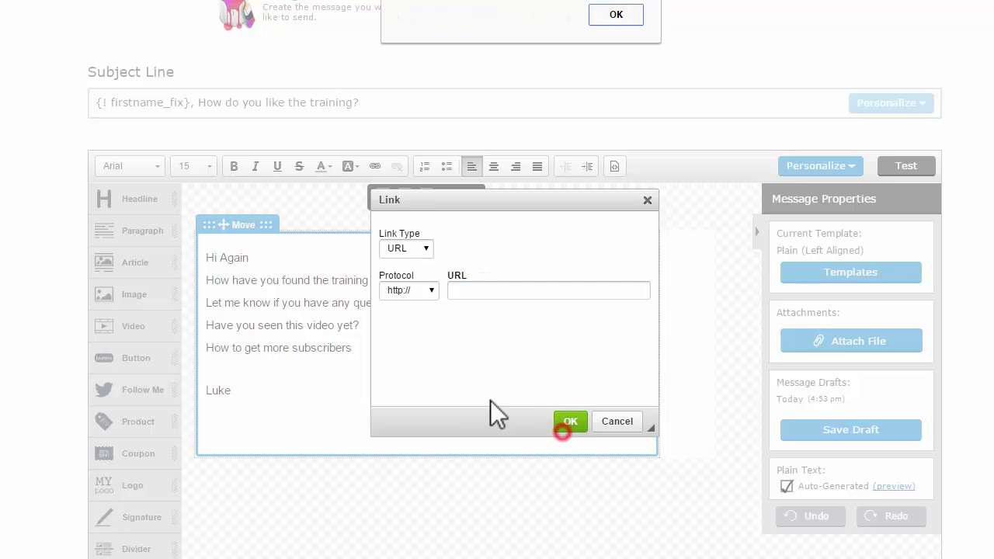
left_click(627, 23)
left_click(614, 422)
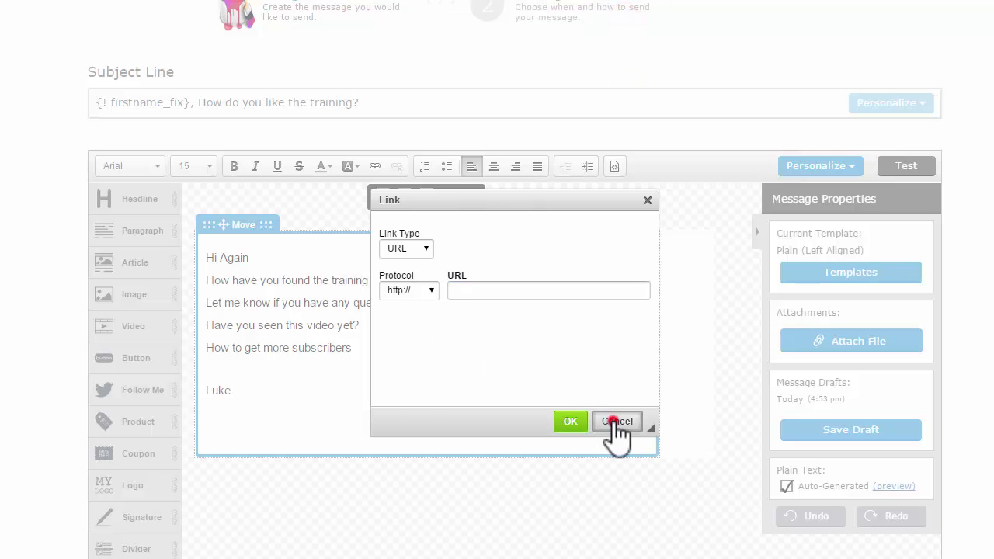
left_click(228, 365)
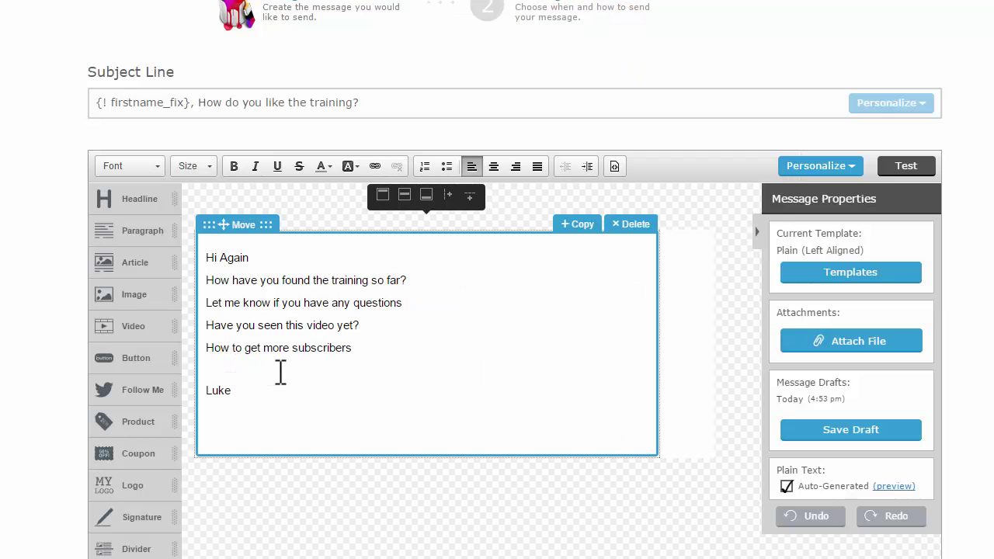
left_click_drag(208, 346, 360, 349)
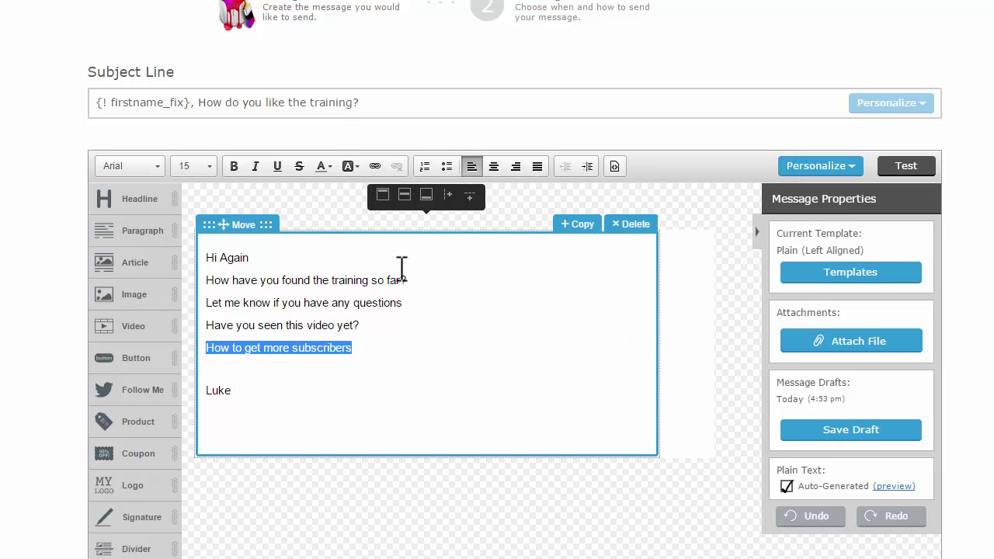
left_click(409, 362)
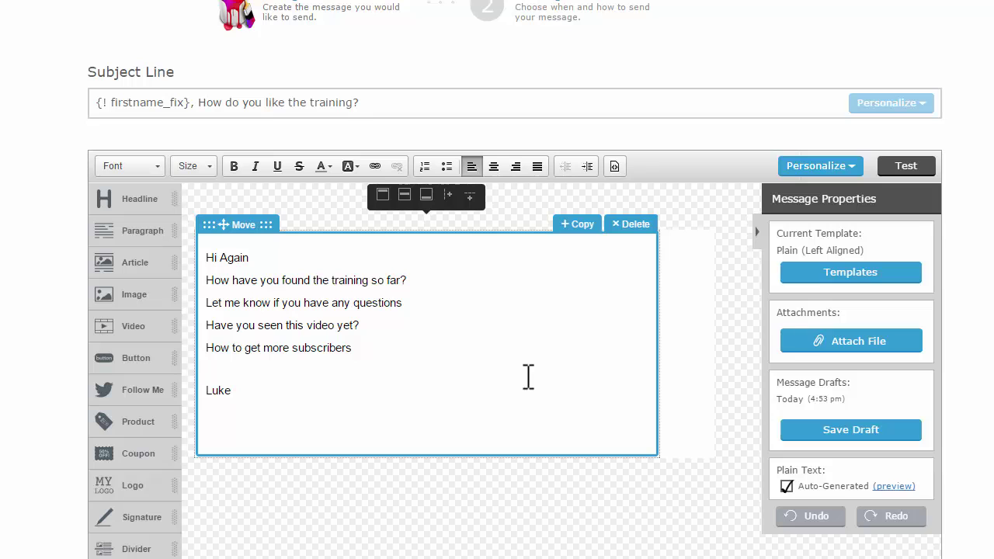
Save the second message's design, set its interval to 3 days after the previous message, and save the settings
scroll(528, 378, "down", 3)
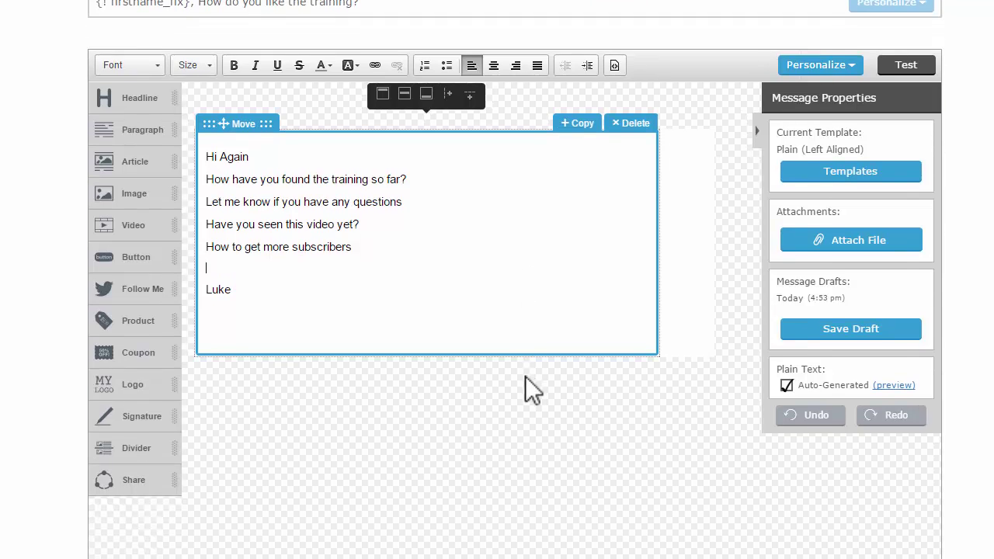
scroll(824, 500, "up", 2)
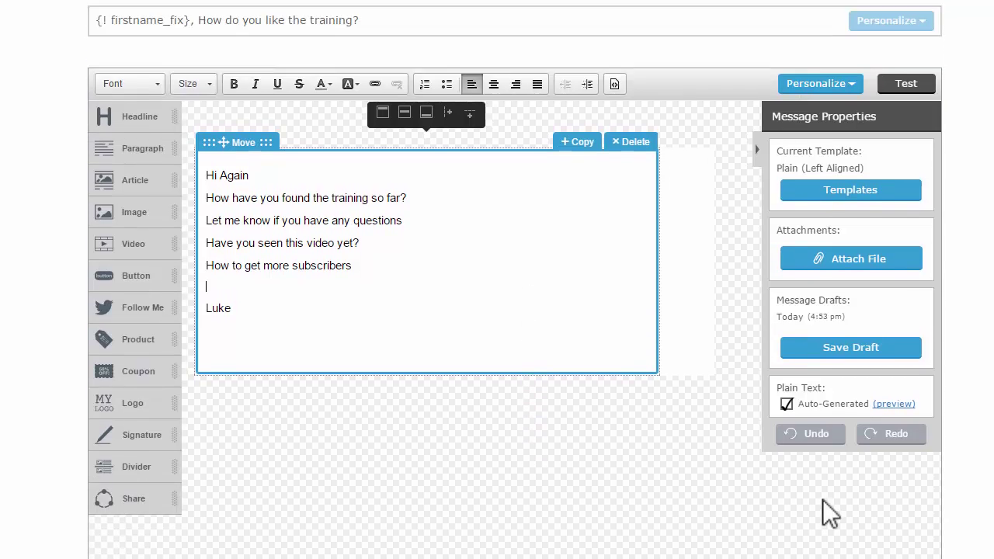
scroll(822, 500, "down", 1)
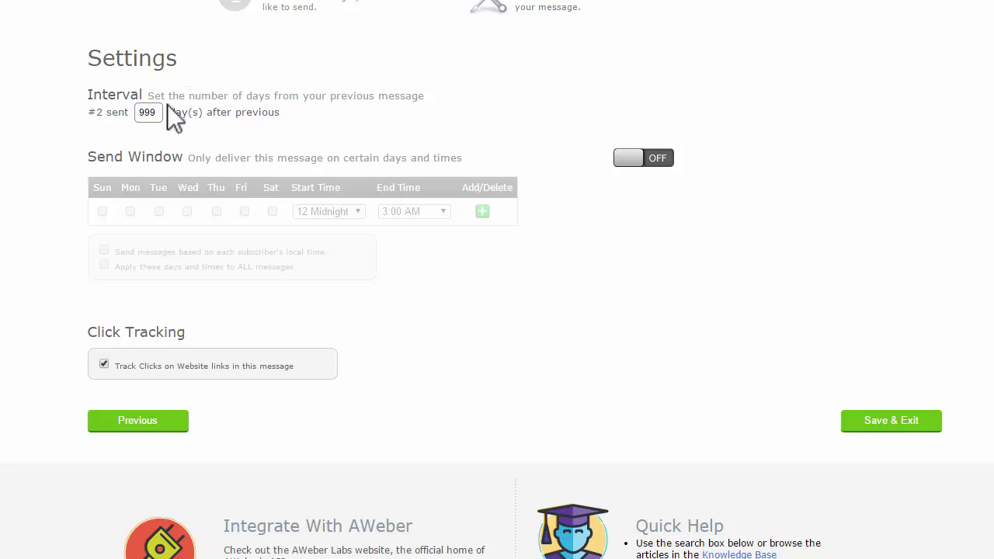
left_click_drag(159, 112, 136, 112)
type("3")
left_click(872, 420)
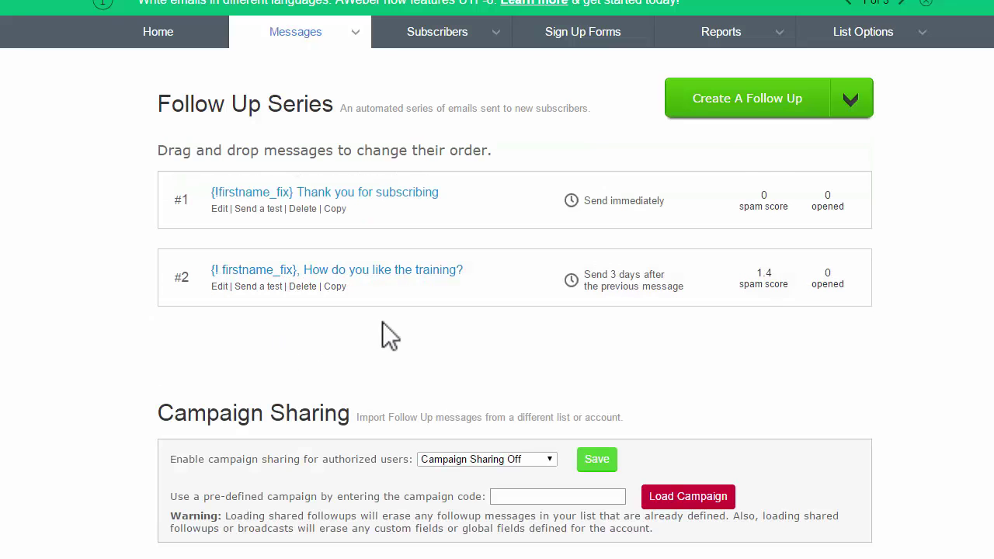
Create a third follow-up message with the subject line "Can I help you with anything?"
left_click(740, 100)
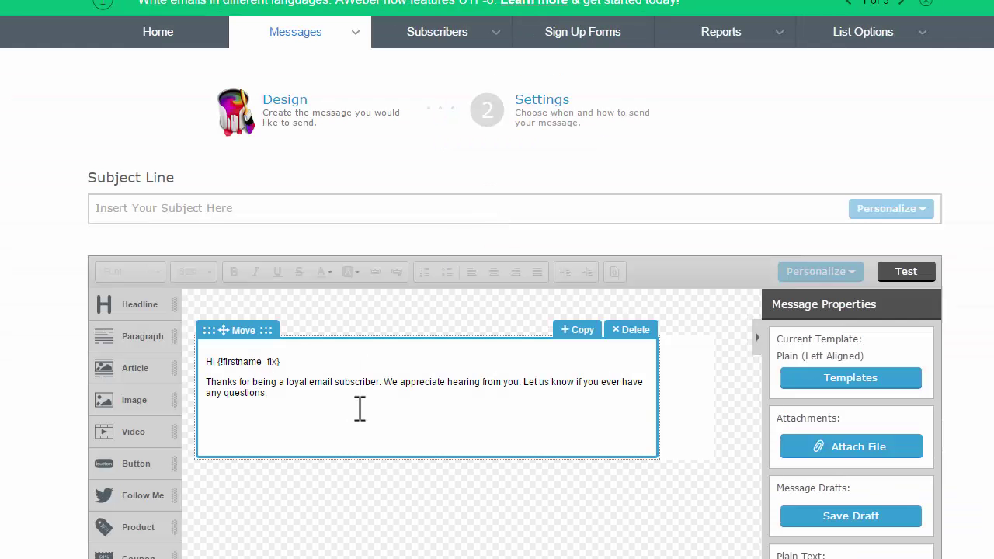
left_click(199, 217)
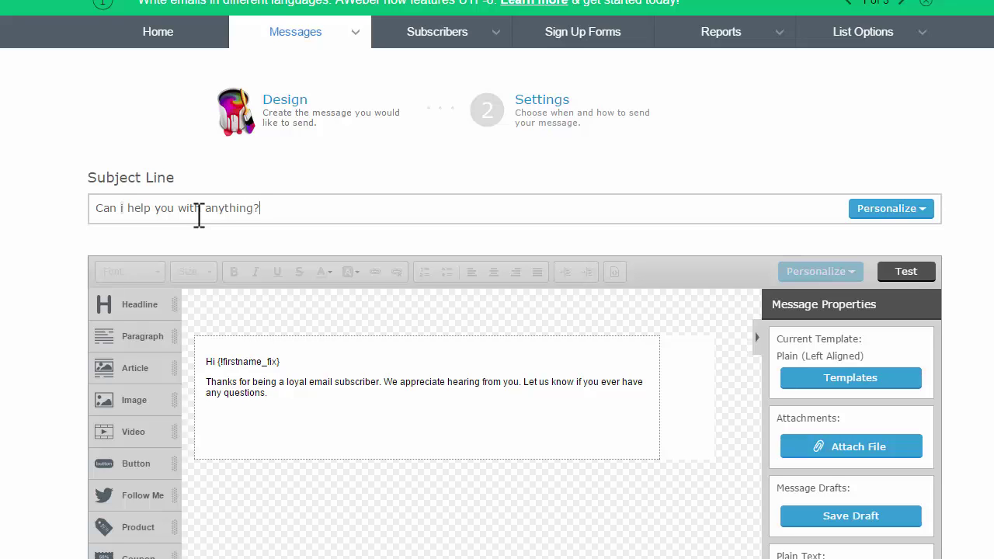
left_click(122, 207)
left_click(124, 195)
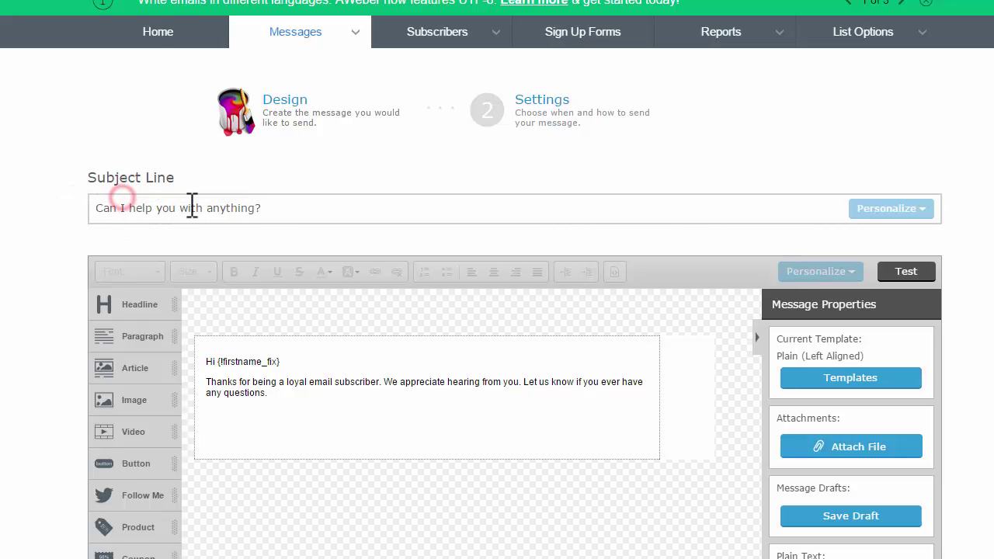
Save the third message's design, set its interval to 2 days after the previous message, and save the settings
scroll(409, 337, "down", 3)
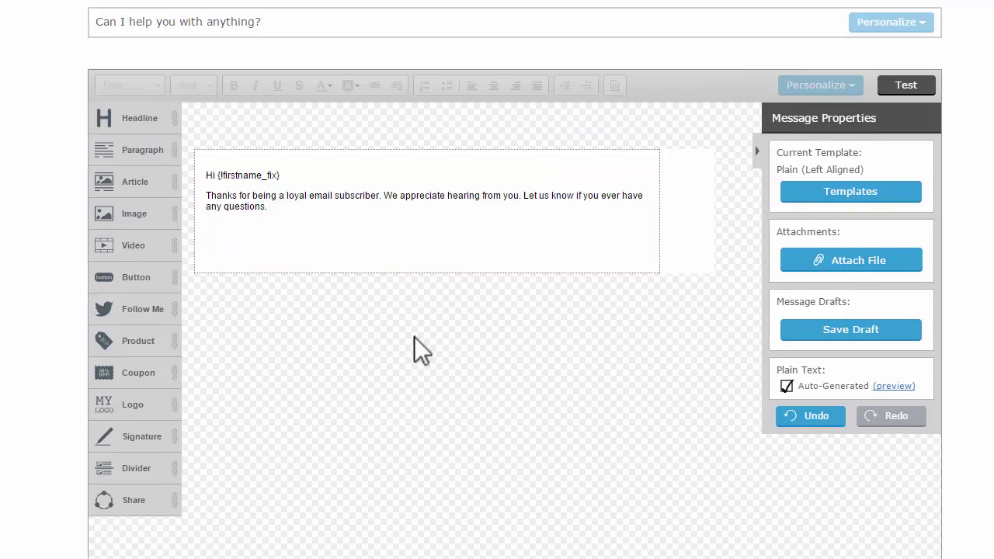
scroll(504, 401, "down", 2)
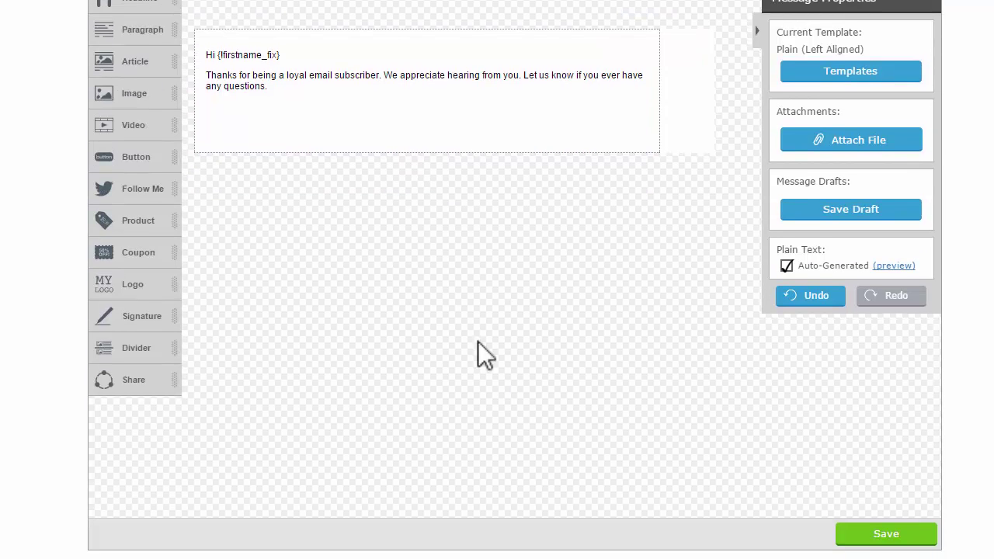
left_click(876, 533)
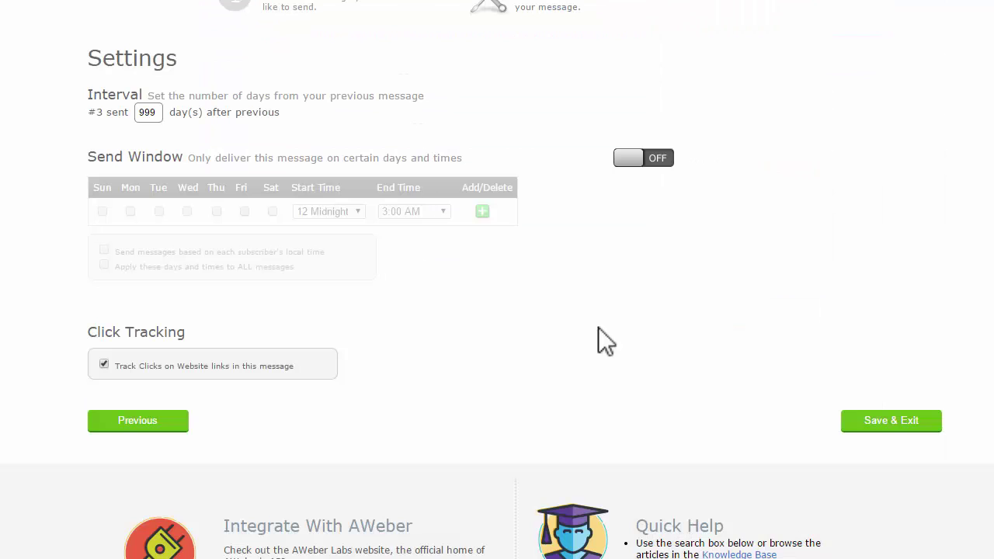
left_click_drag(161, 109, 133, 110)
type("2")
left_click(906, 428)
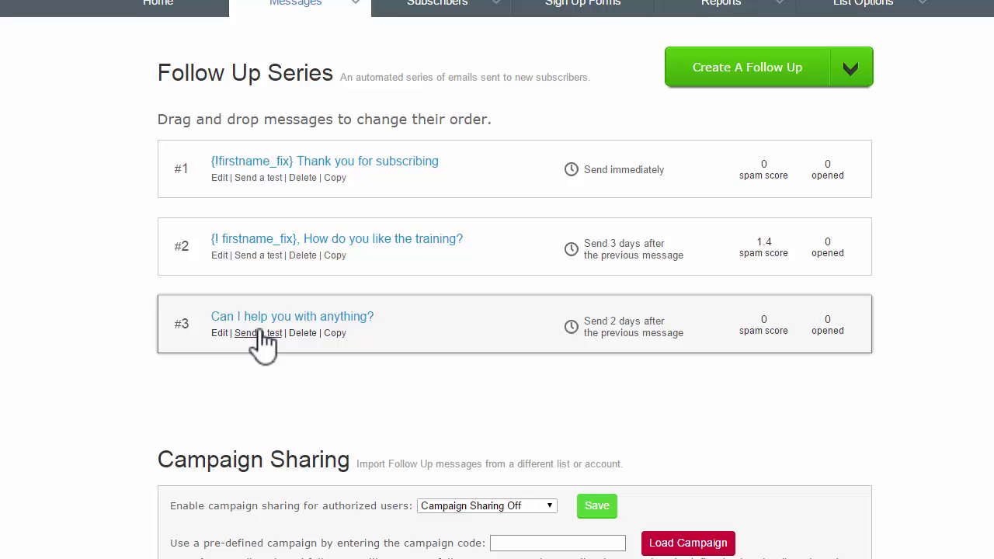
Reorder the series so "Can I help you with anything?" comes before "How do you like the training?"
left_click_drag(260, 319, 262, 235)
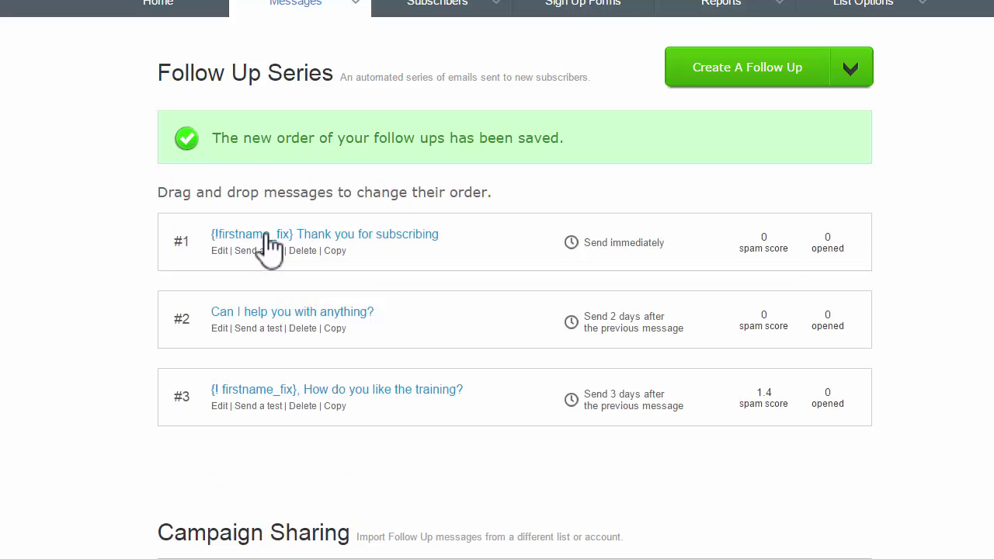
scroll(36, 225, "down", 2)
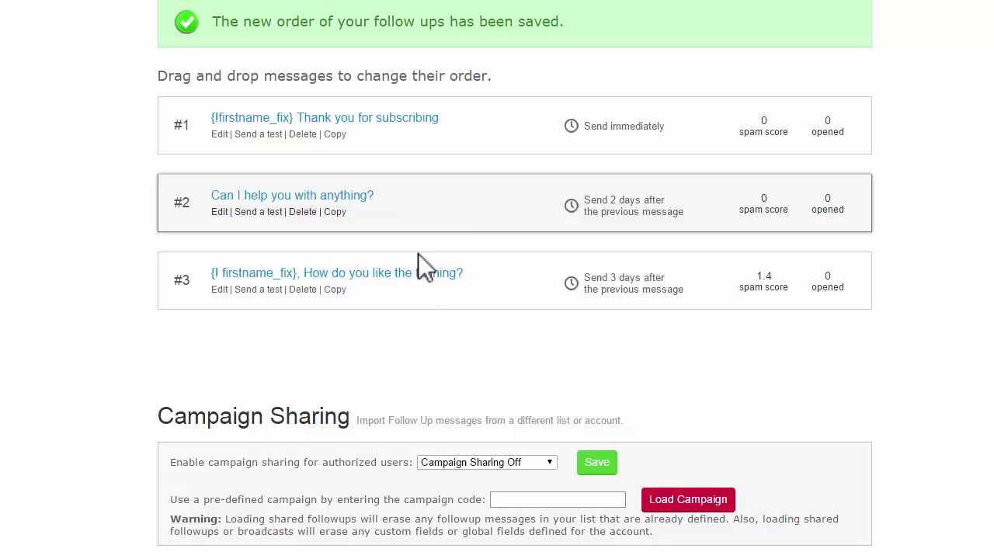
Send a test of the "How do you like the training?" message and check its subject line in the refreshed Gmail inbox
left_click(259, 290)
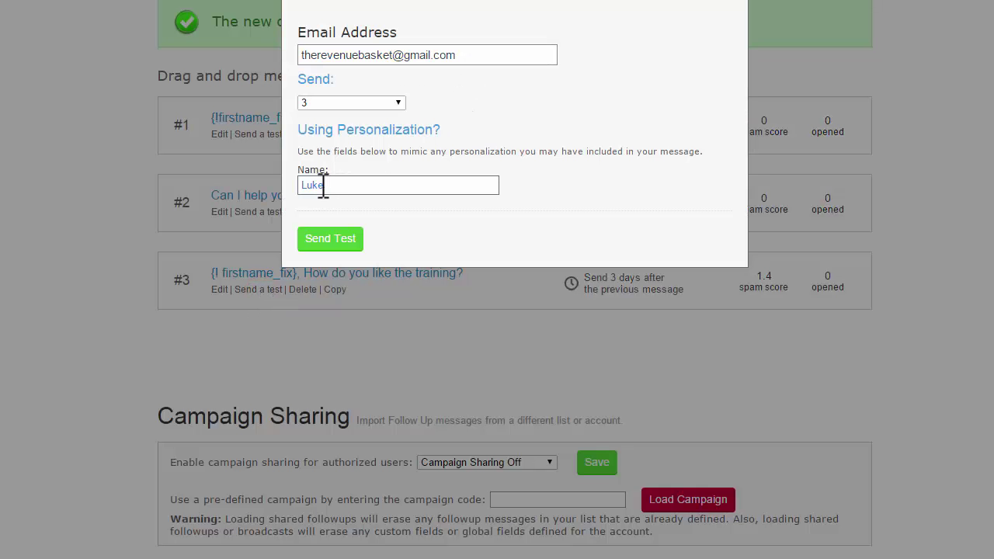
left_click(342, 237)
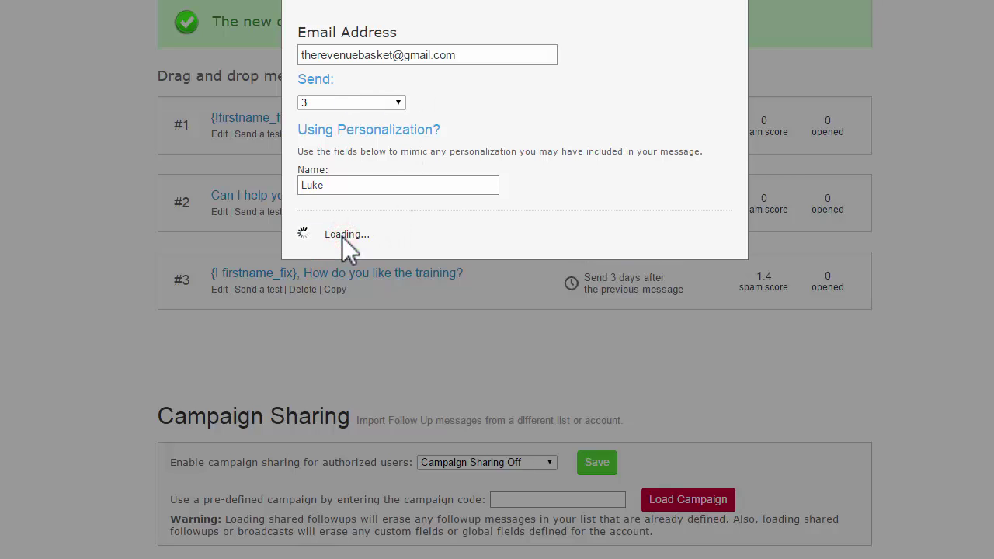
left_click(703, 2)
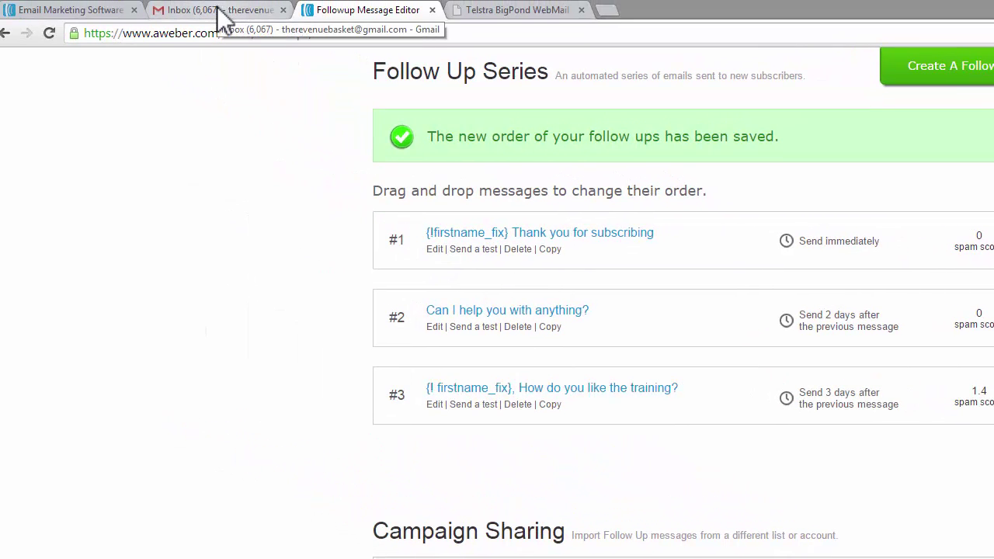
left_click(219, 13)
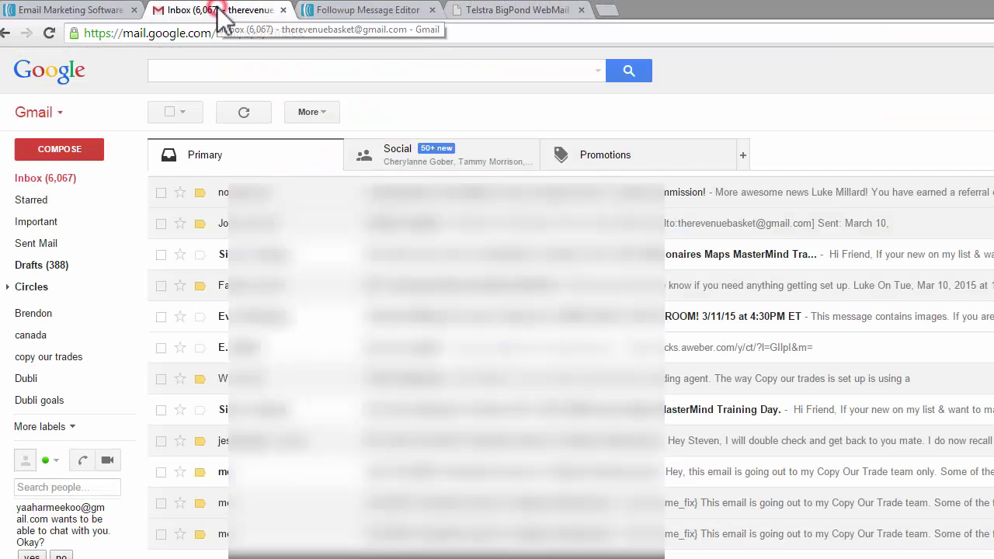
left_click(254, 120)
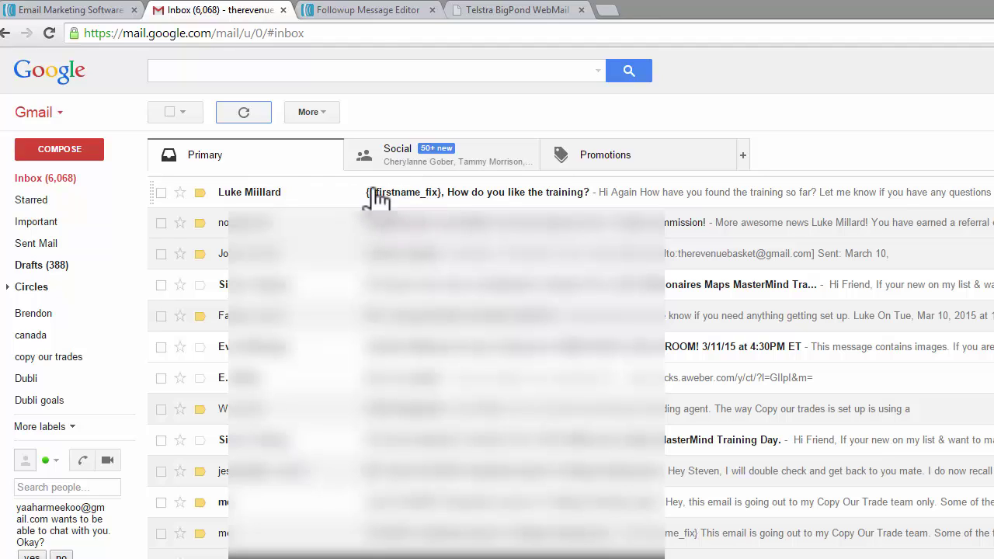
Back in AWeber, edit "How do you like the training?" and remove the space after the exclamation mark in its subject's first-name tag
left_click(365, 11)
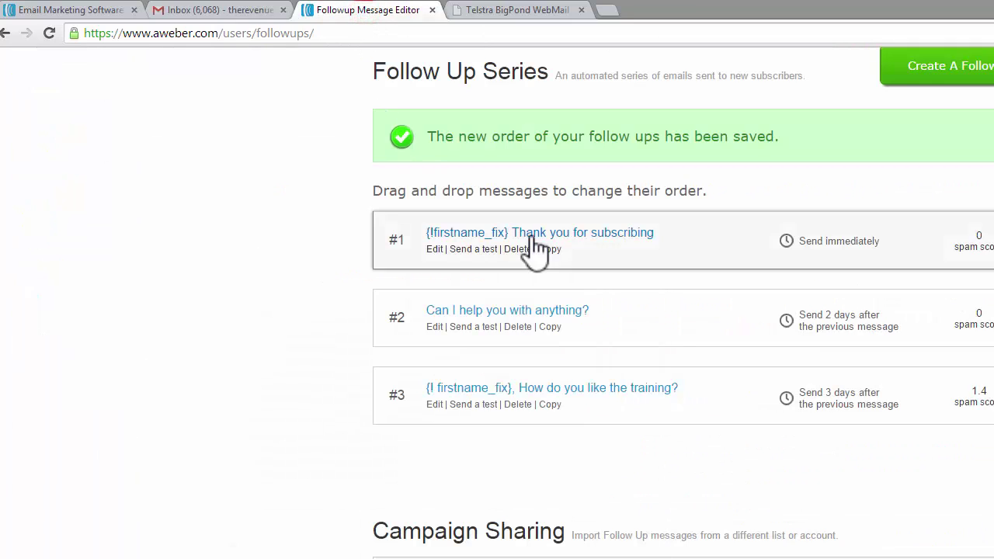
left_click(433, 404)
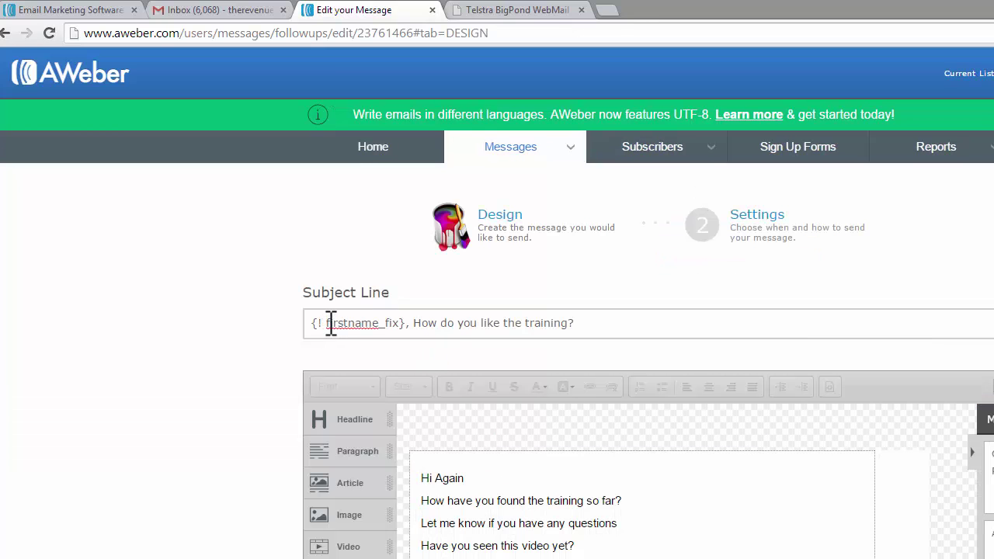
left_click(331, 324)
key("BackSpace")
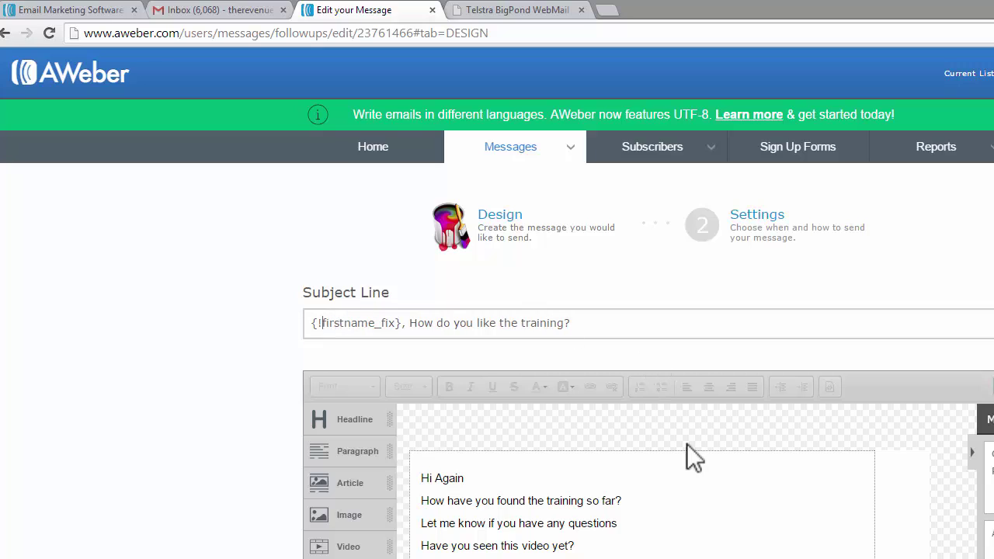
left_click(704, 494)
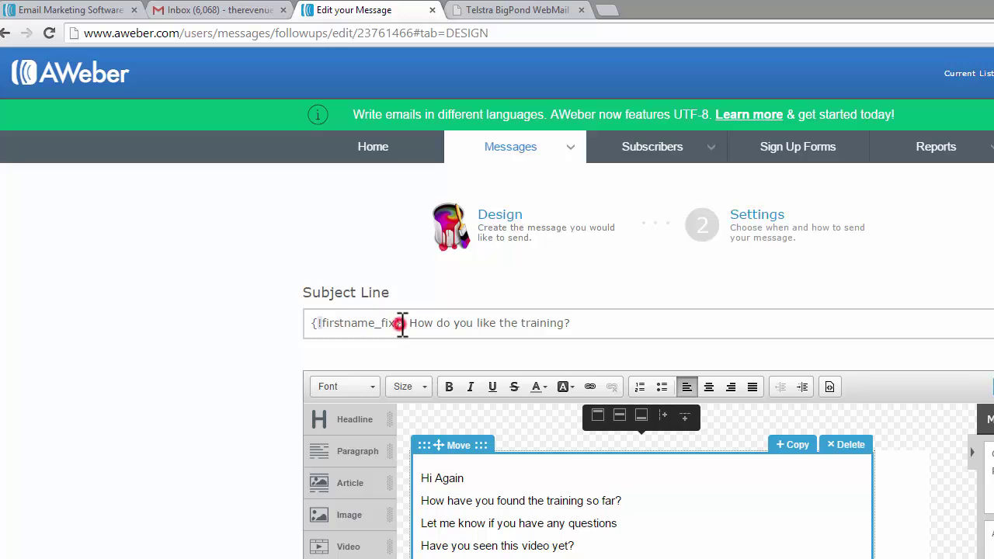
Replace the subject line's first-name tag with the First Name personalization field {!firstname_fix} and save the message with its existing settings
left_click_drag(400, 323, 316, 323)
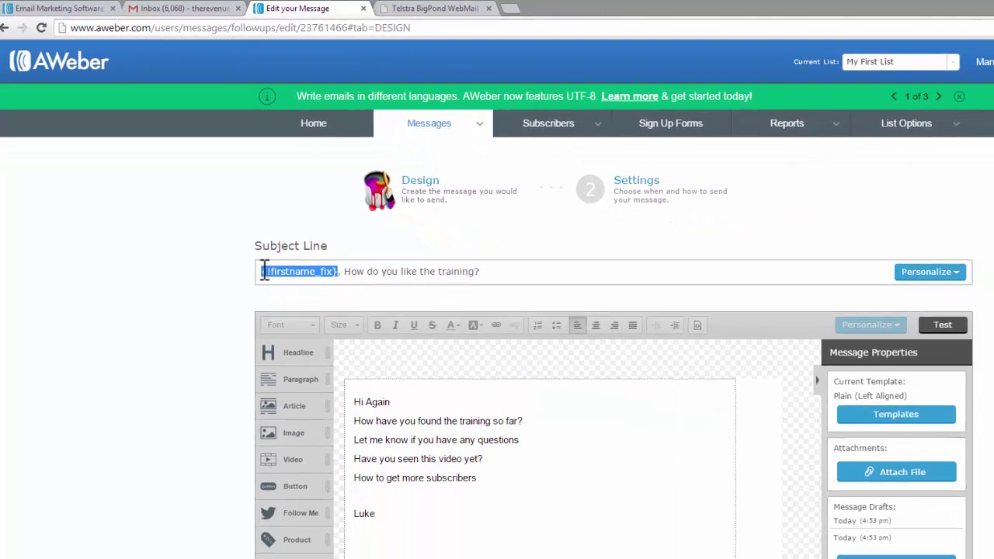
key("BackSpace")
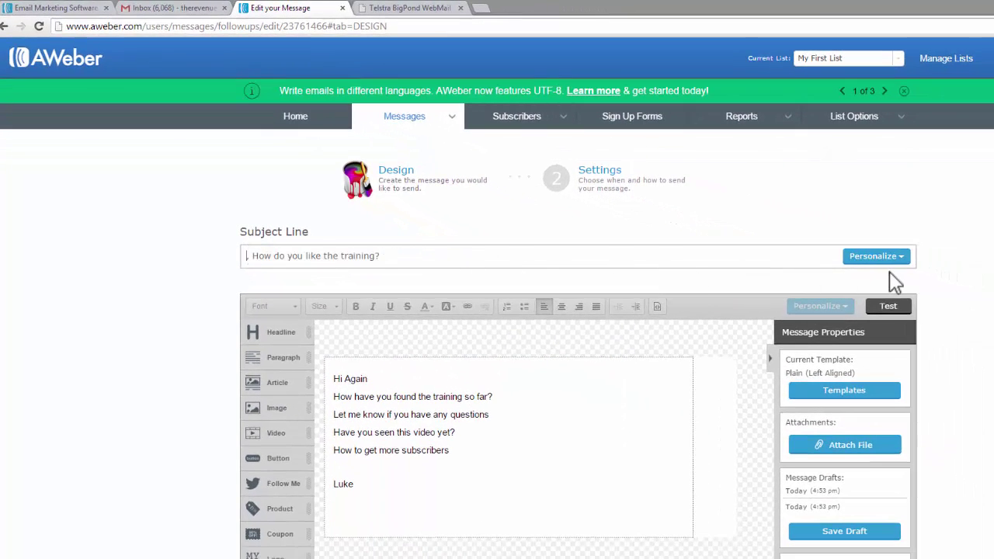
left_click(888, 259)
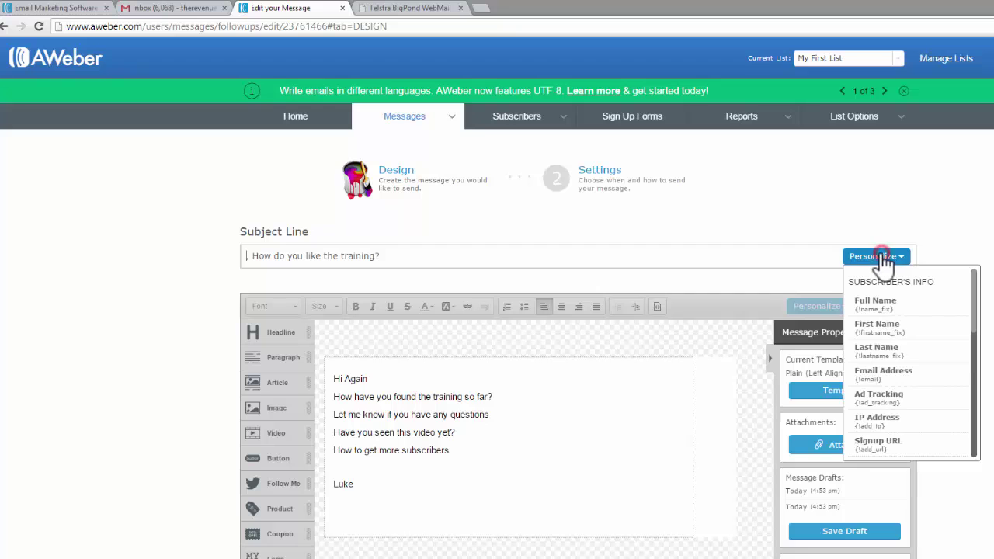
left_click(881, 328)
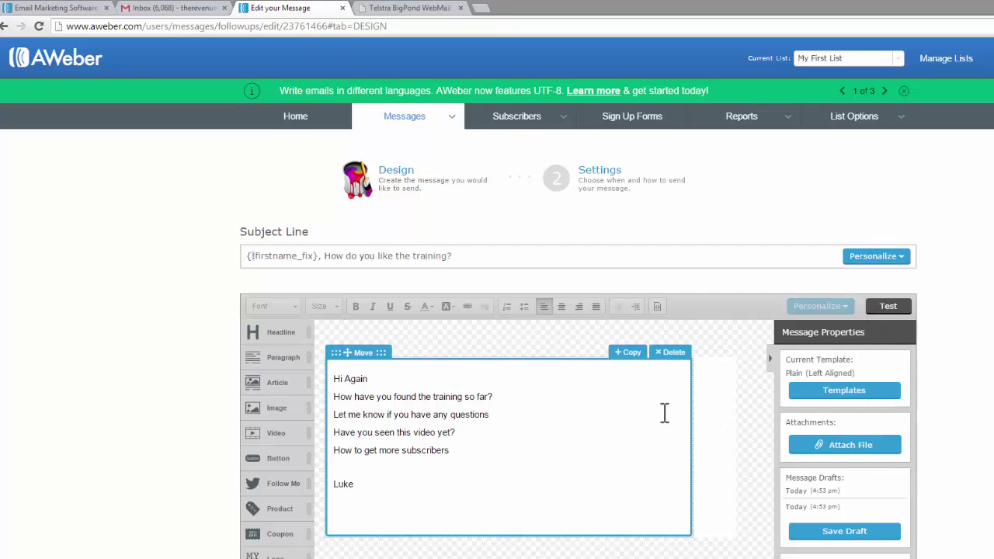
scroll(664, 414, "down", 3)
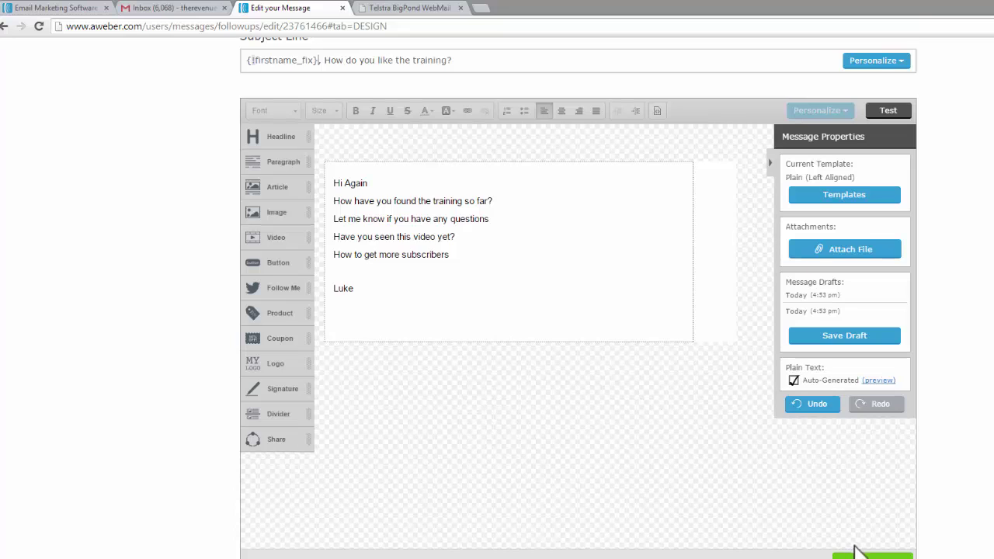
left_click(856, 553)
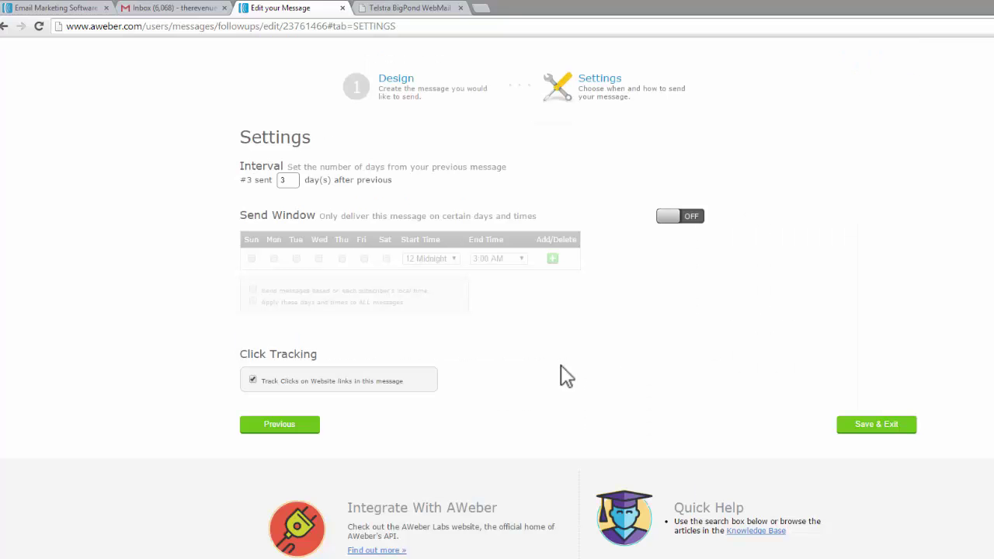
left_click(885, 436)
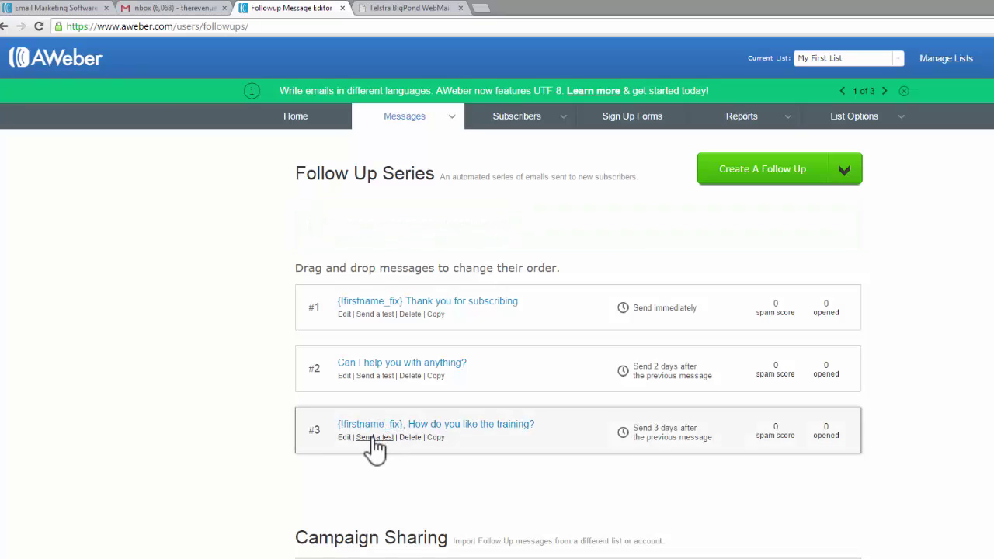
Send a new test of the corrected "How do you like the training?" message and open the received email in Gmail
left_click(373, 380)
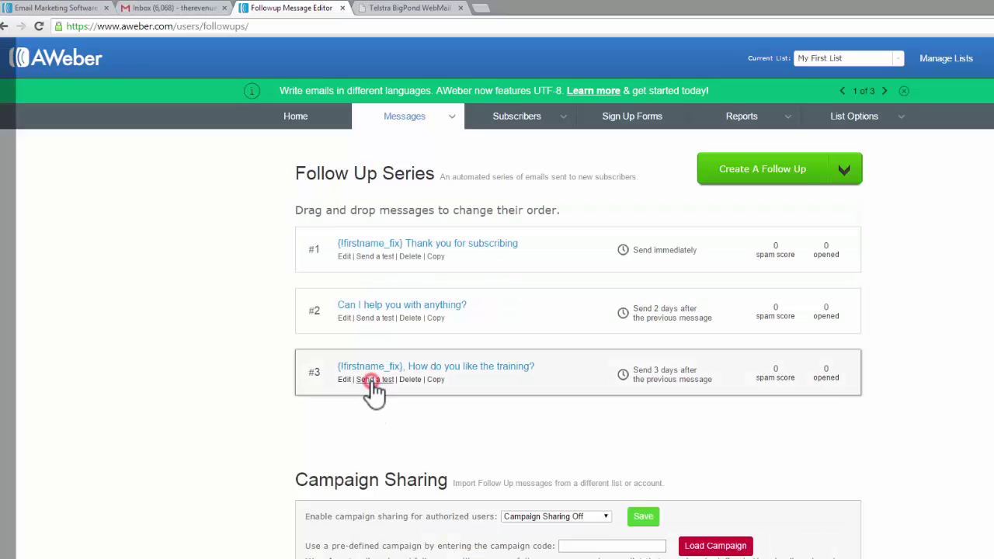
left_click(448, 282)
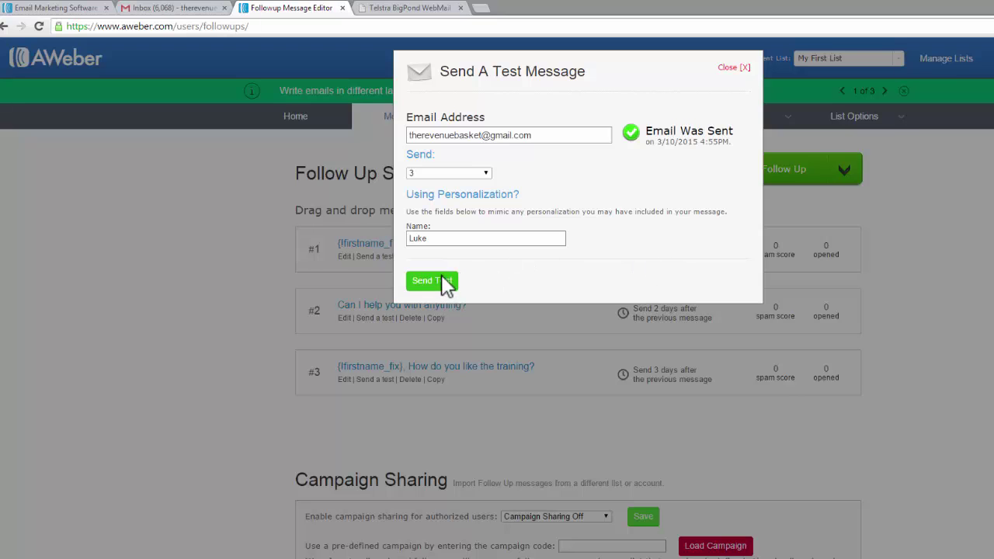
left_click(734, 67)
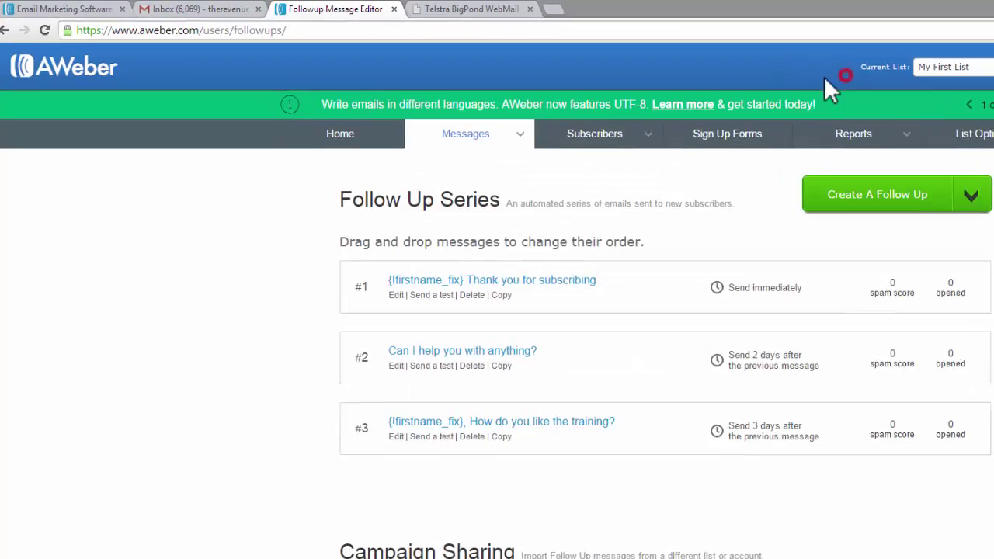
left_click(200, 9)
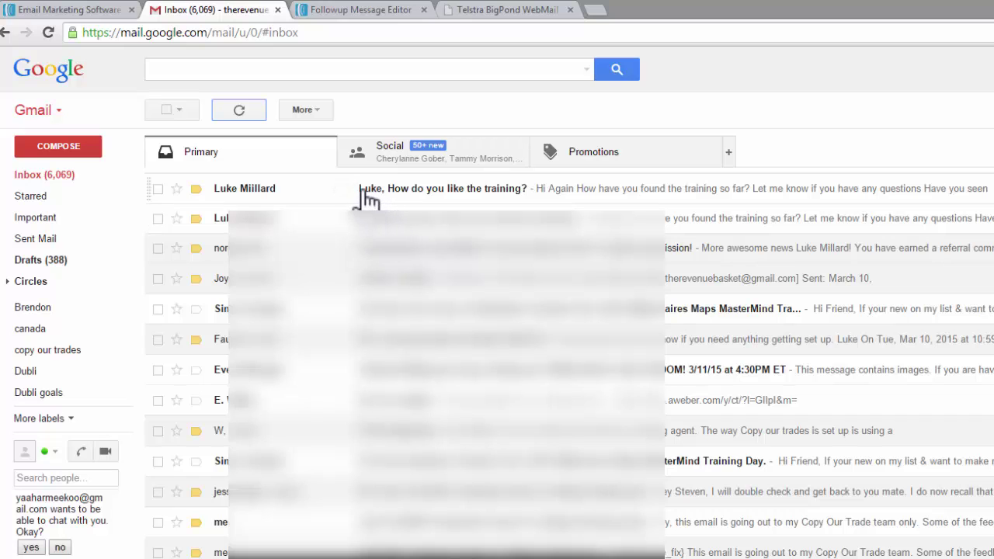
left_click(492, 191)
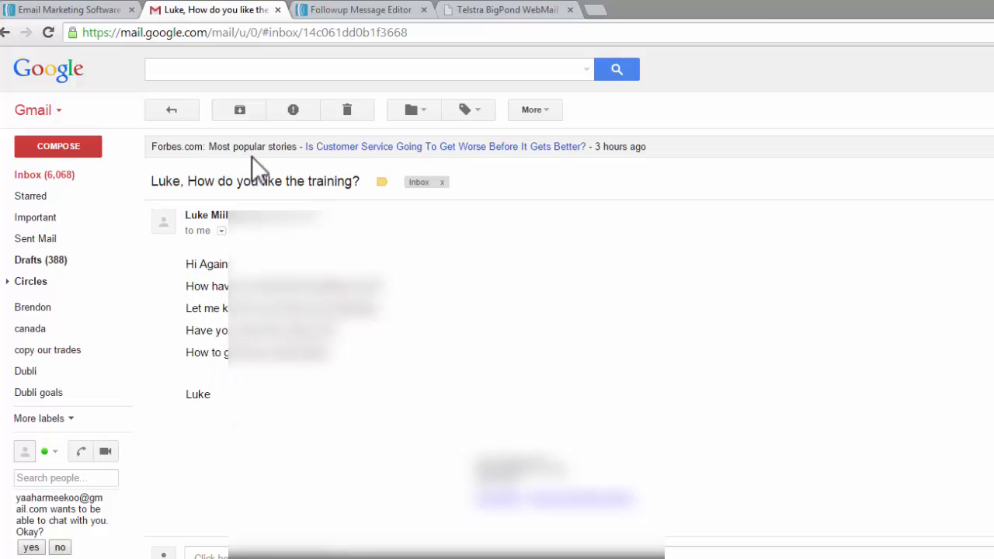
Return to AWeber and set the "Can I help you with anything?" message's interval to 0 days after the previous message, saving it
left_click(350, 10)
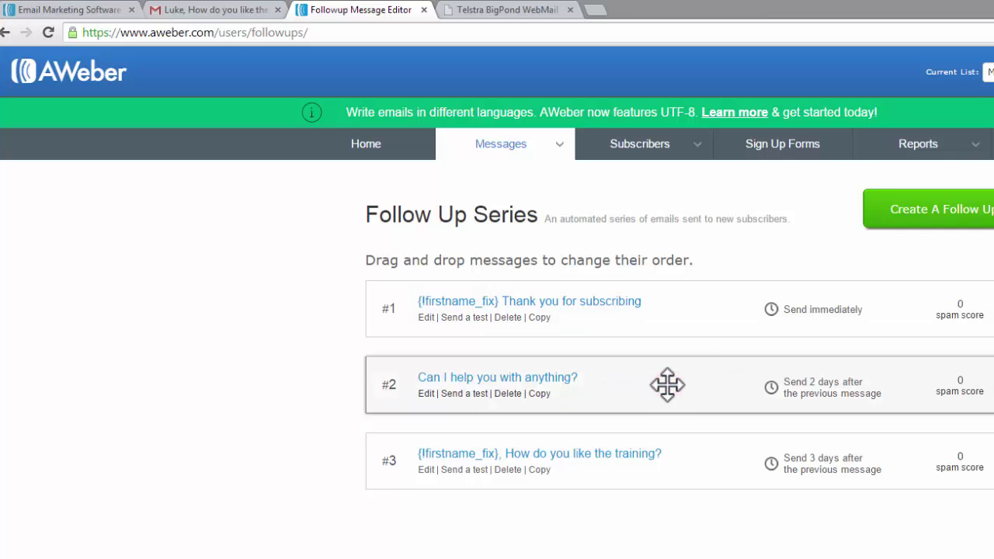
left_click(546, 378)
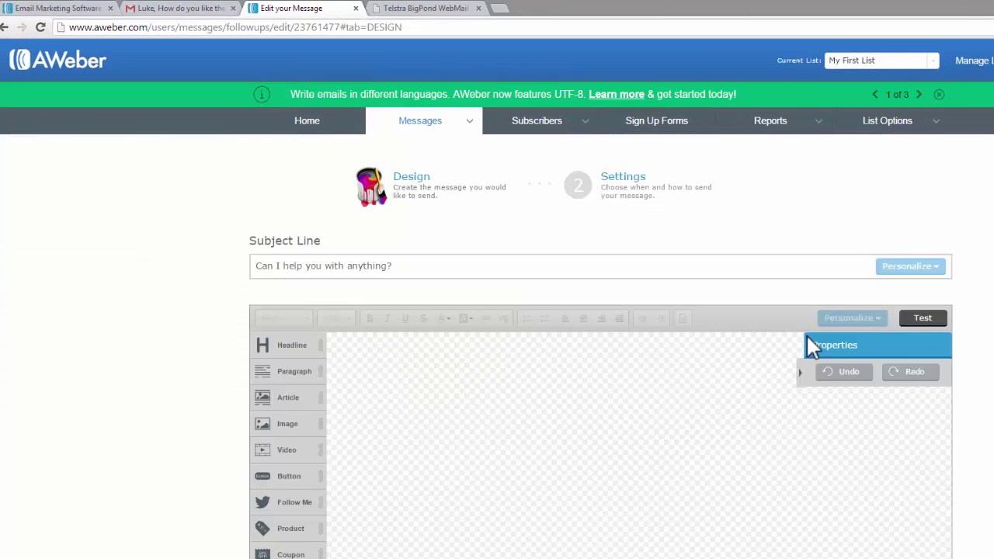
scroll(806, 334, "down", 3)
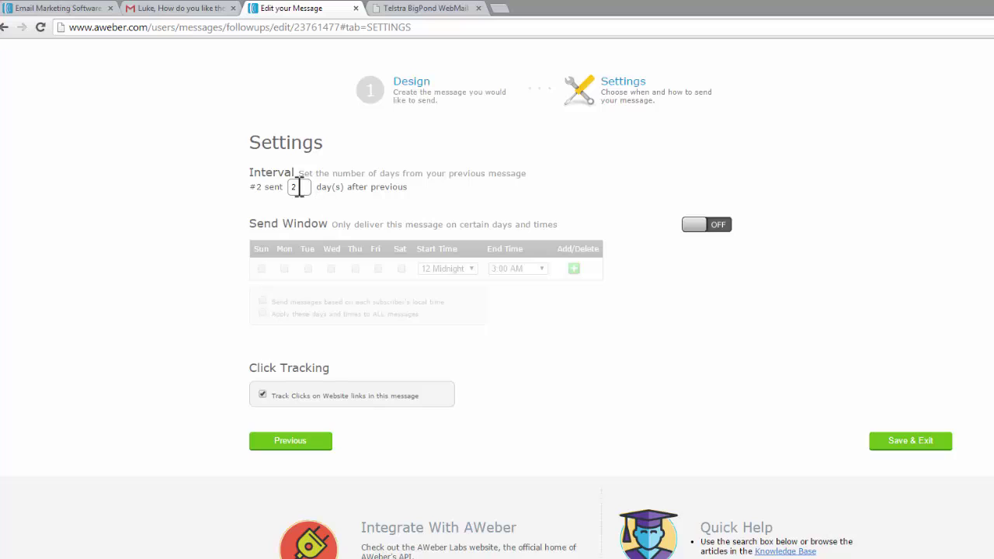
double_click(299, 186)
type("0")
left_click(907, 457)
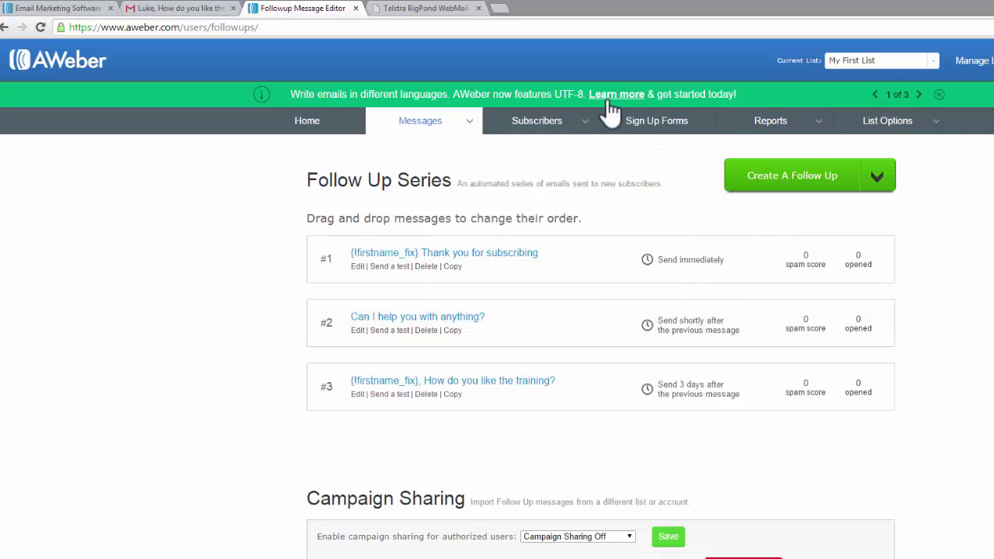
Show the message types available for the list
mouse_move(415, 131)
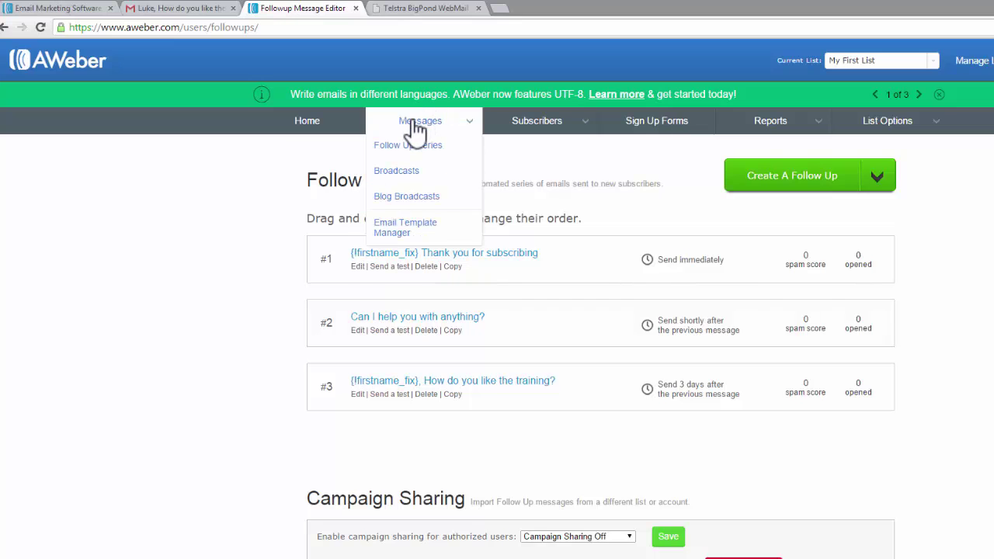